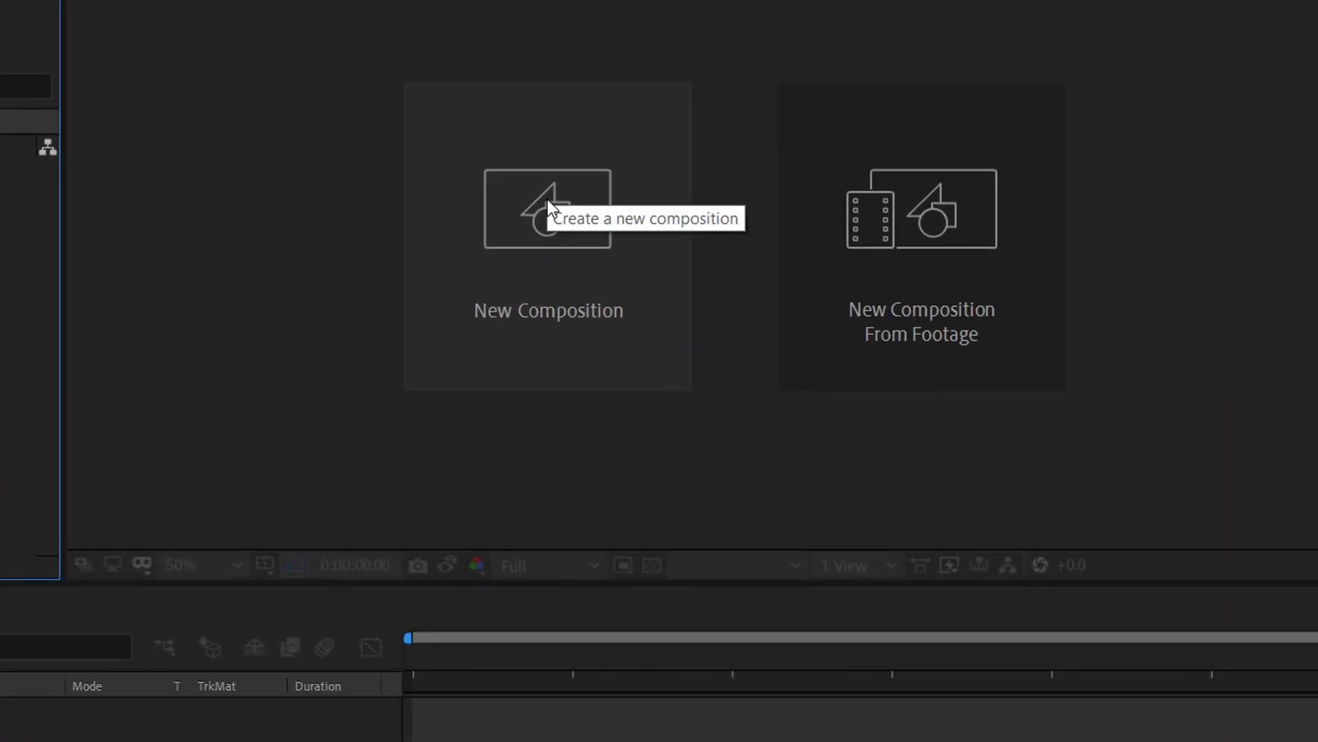
Create a new 1920×1080 composition named Main Comp.
{"action": "left_click", "coordinate": [547, 199]}
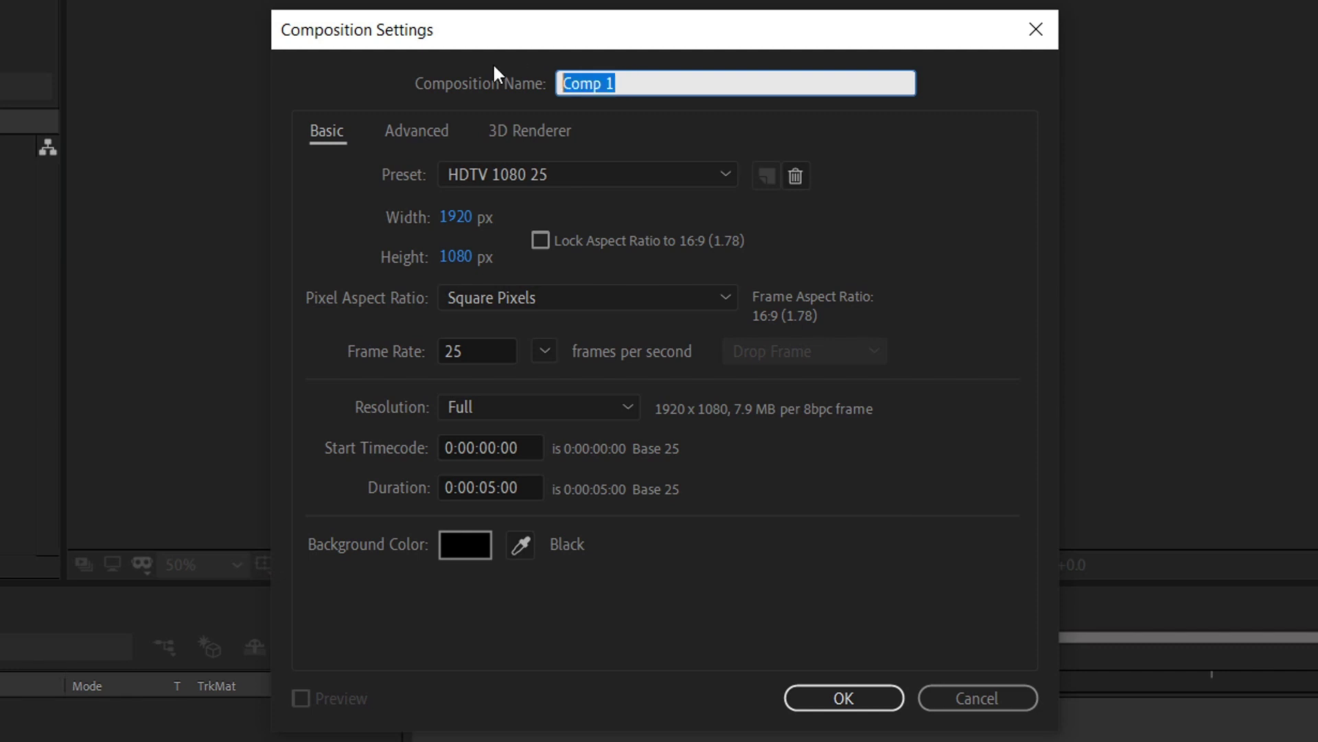
{"action": "type", "text": "Main Co"}
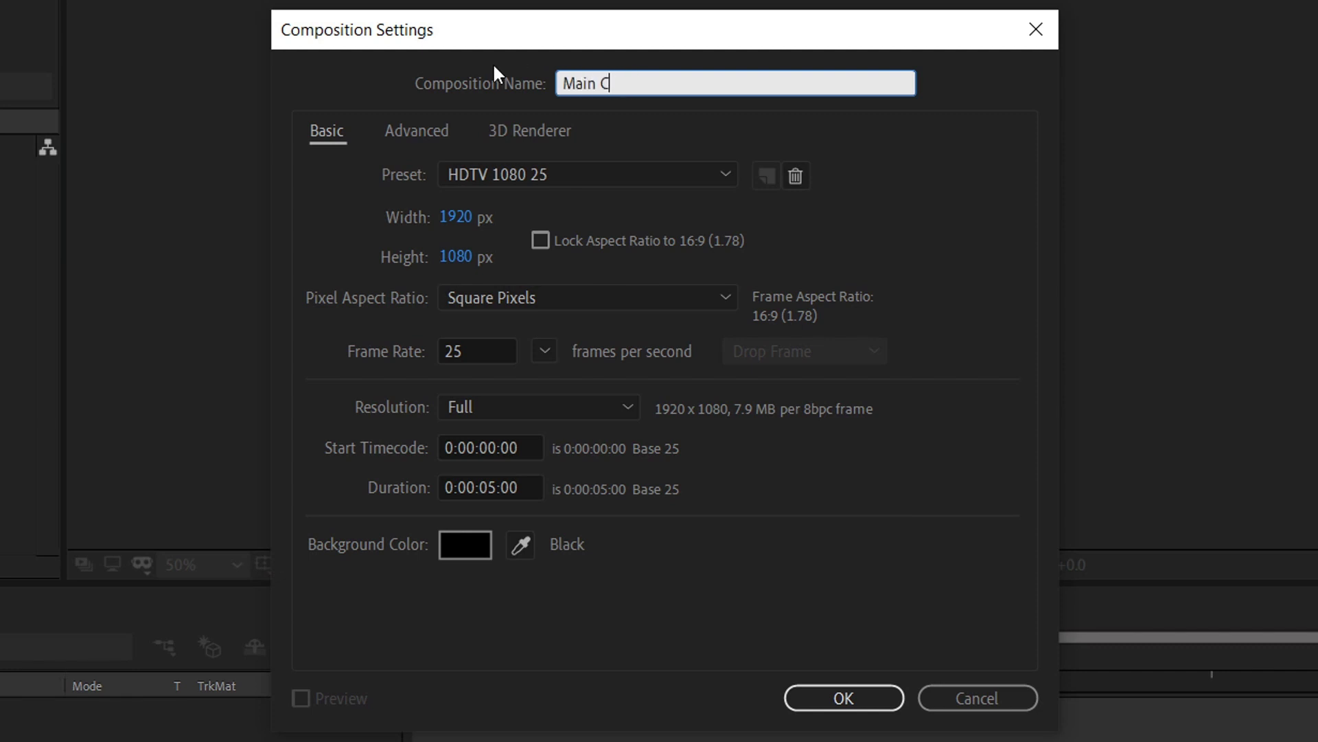
{"action": "type", "text": "mp"}
{"action": "left_click", "coordinate": [817, 693]}
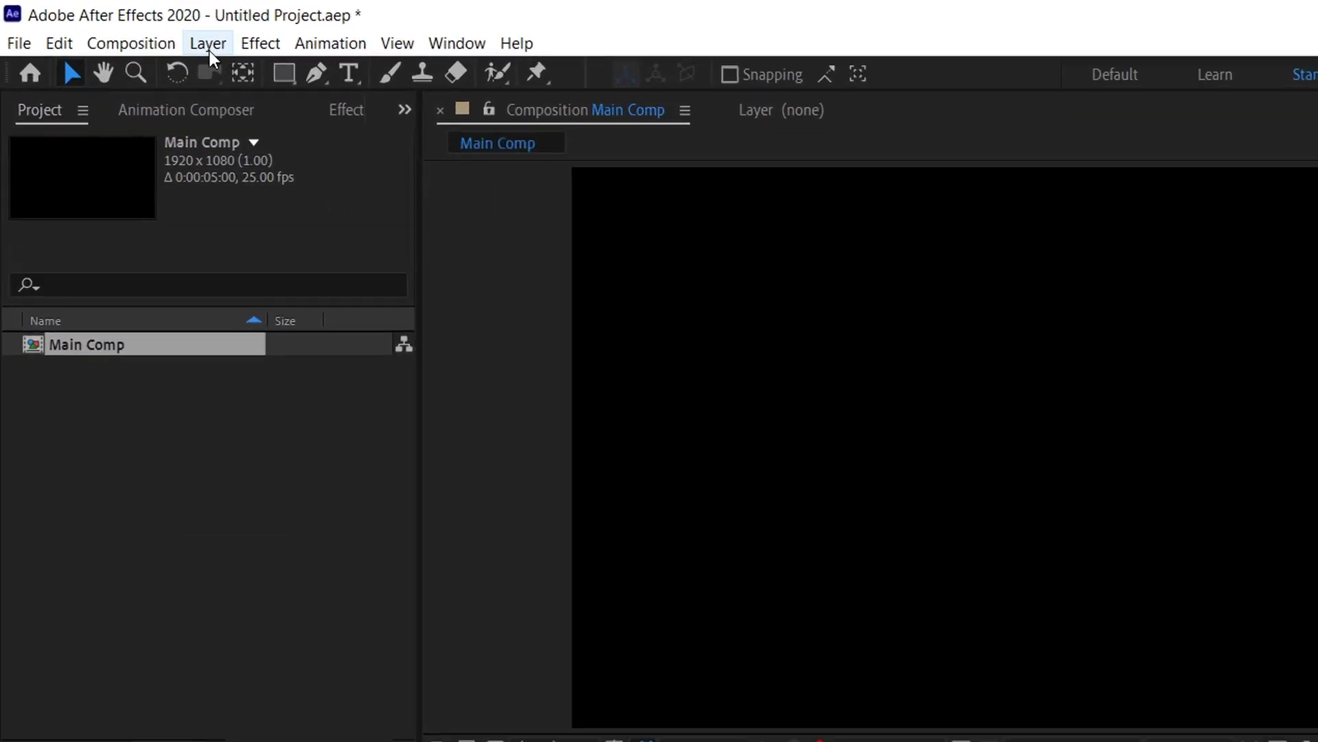
Add a full-frame white solid layer, White Solid 1, to Main Comp.
{"action": "left_click", "coordinate": [138, 28]}
{"action": "mouse_move", "coordinate": [332, 51]}
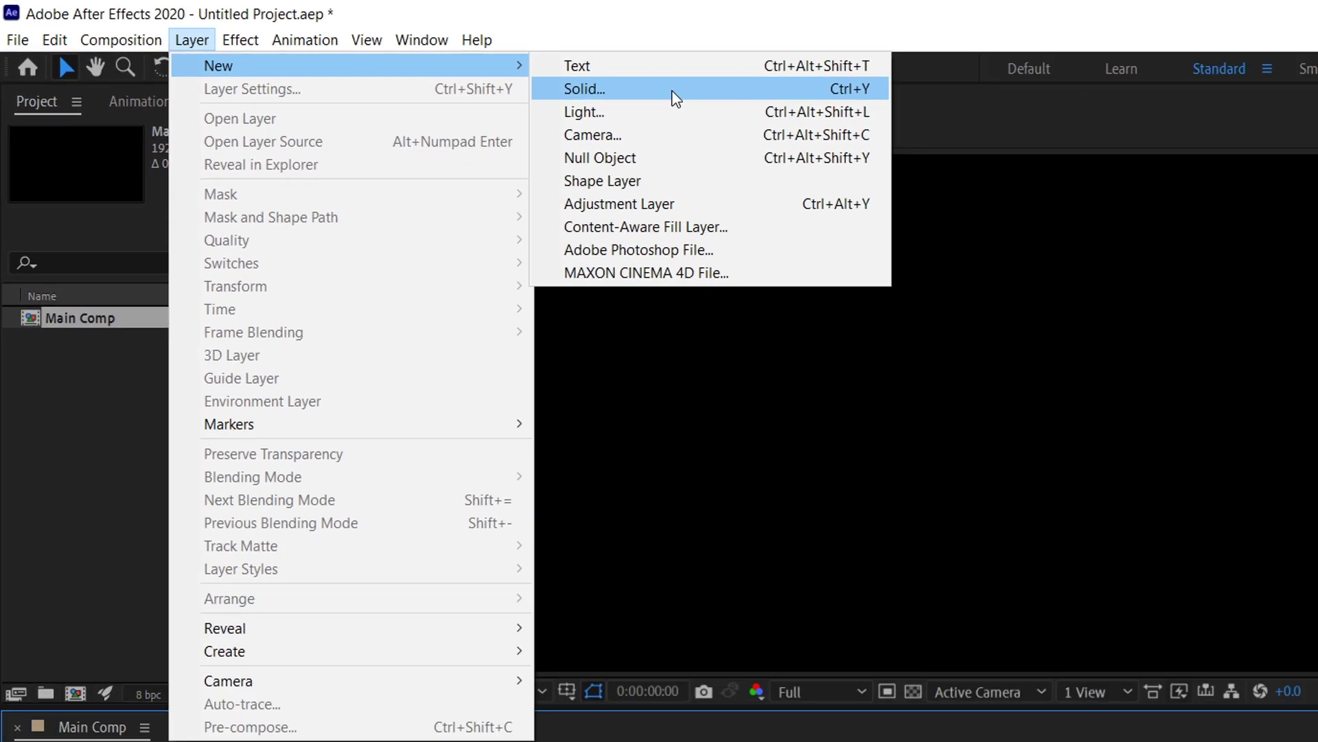
{"action": "left_click", "coordinate": [822, 110]}
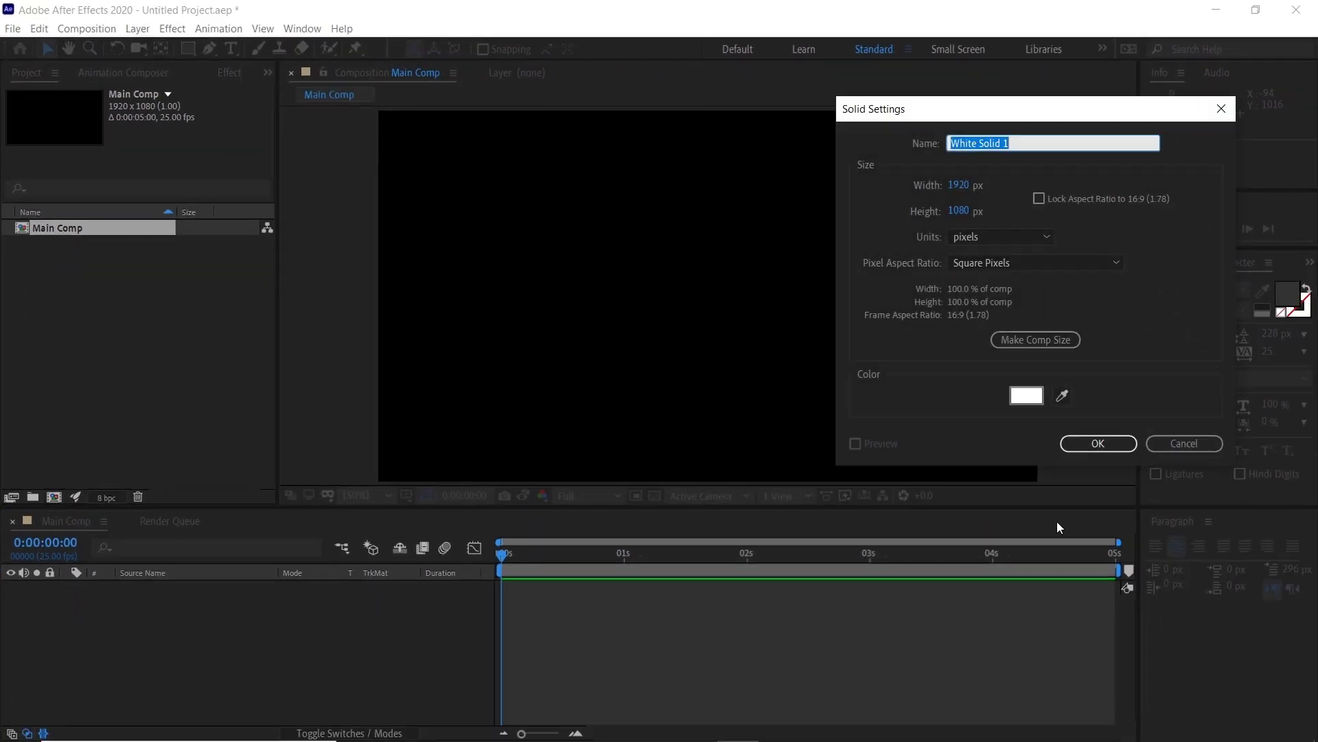
{"action": "left_click", "coordinate": [1027, 396]}
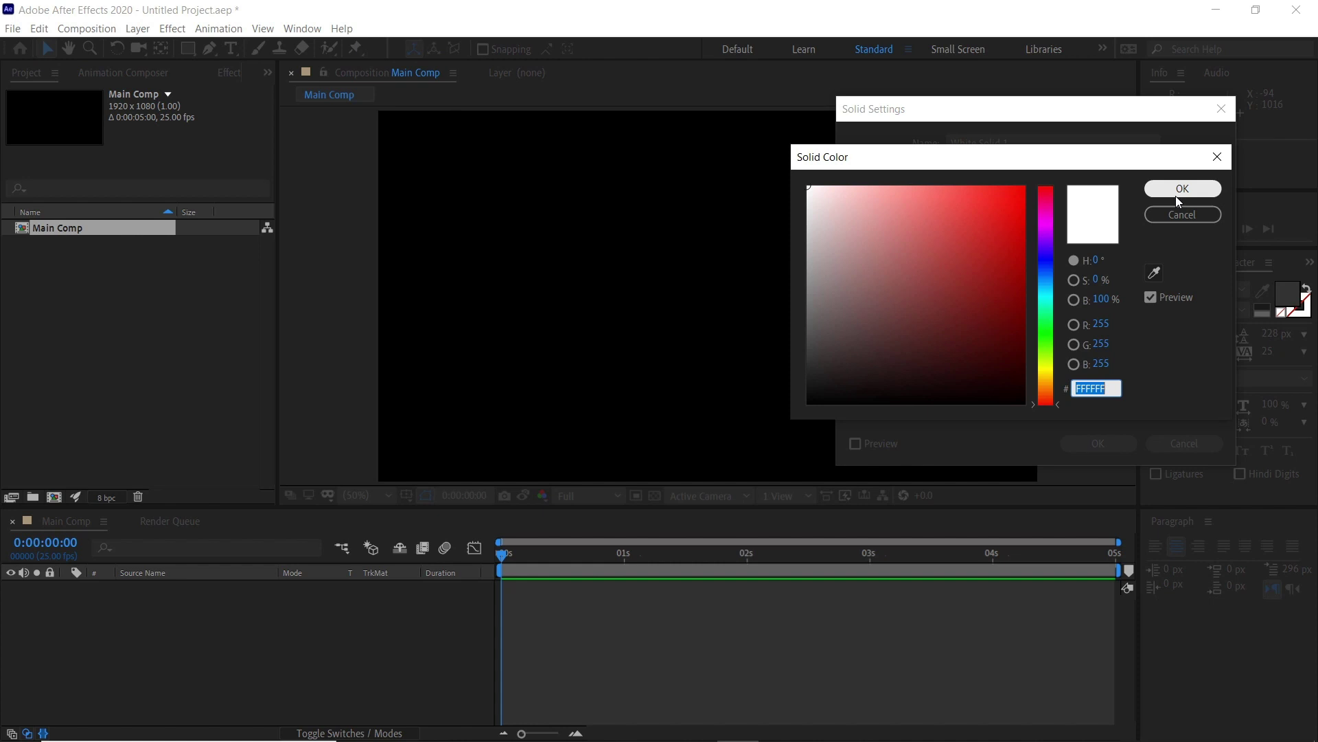
{"action": "left_click", "coordinate": [1176, 195]}
{"action": "left_click", "coordinate": [1107, 443]}
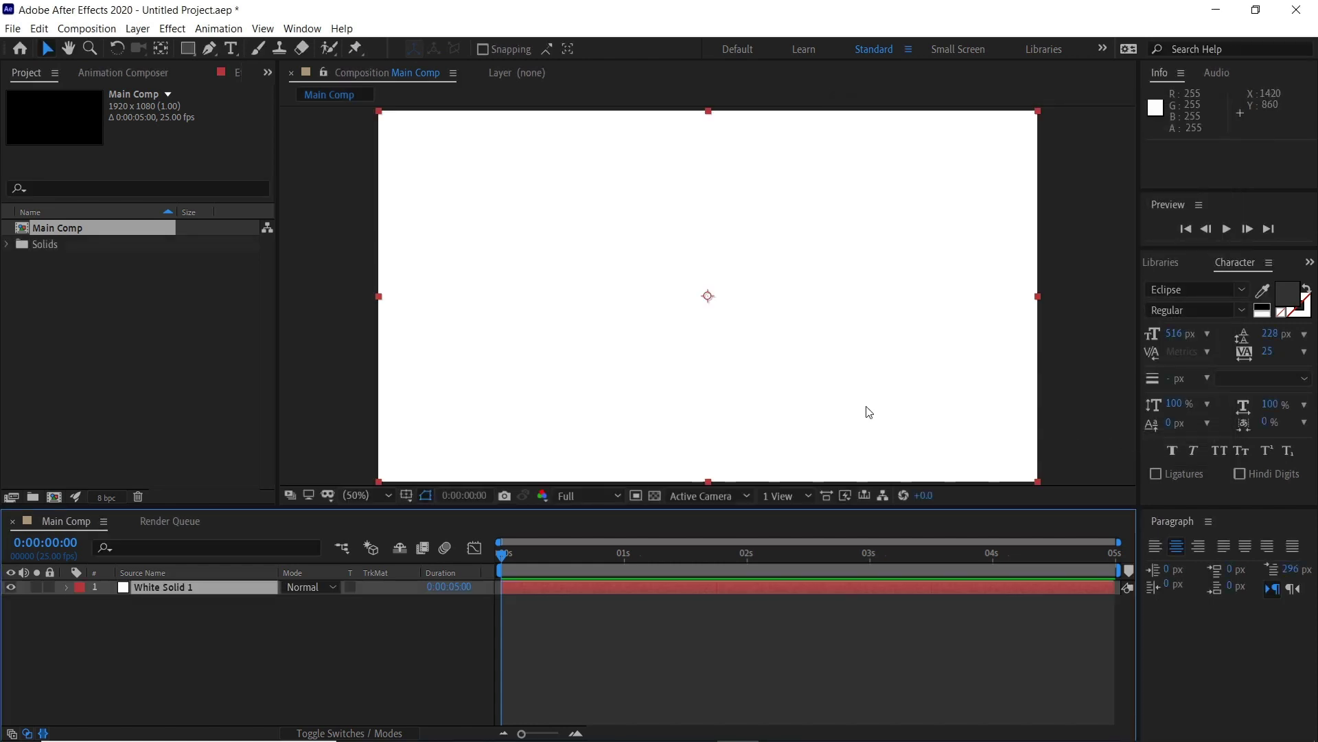
{"action": "left_click", "coordinate": [118, 302]}
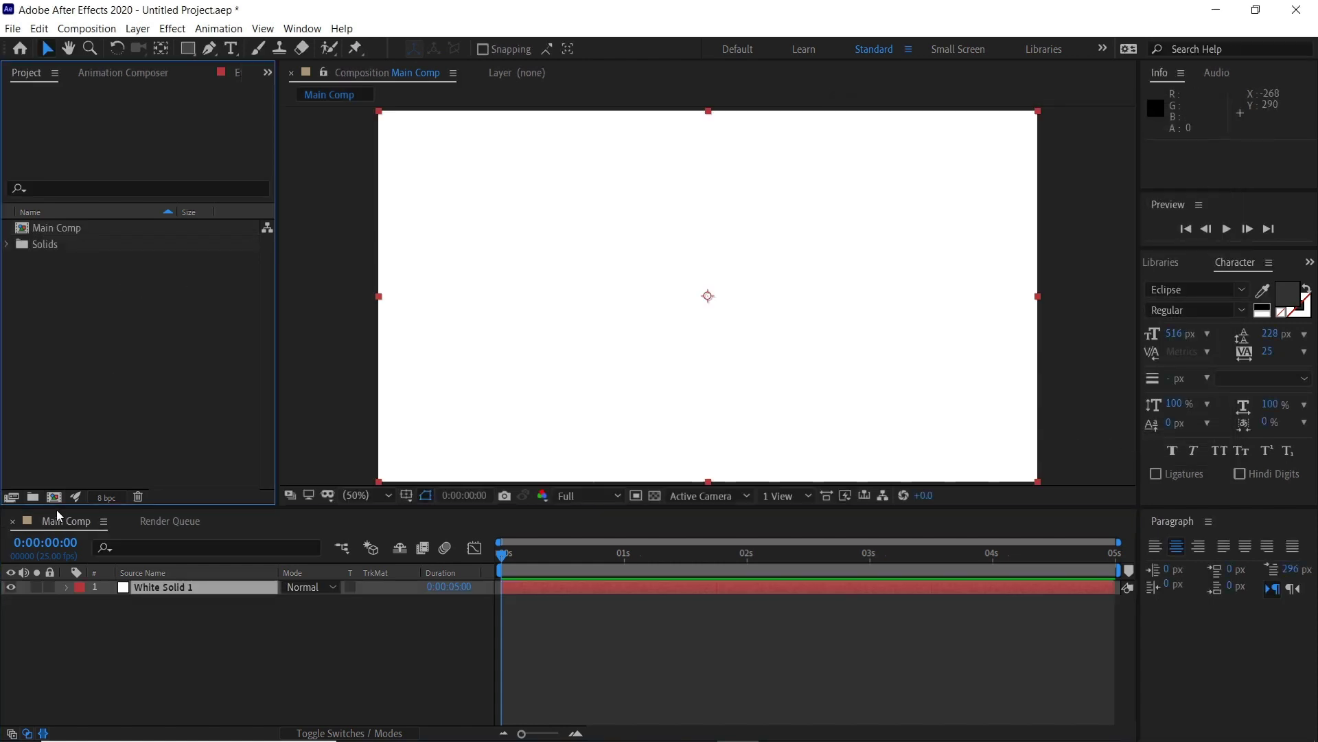
Create a new composition named Brush with width and height set to 200.
{"action": "left_click", "coordinate": [83, 435]}
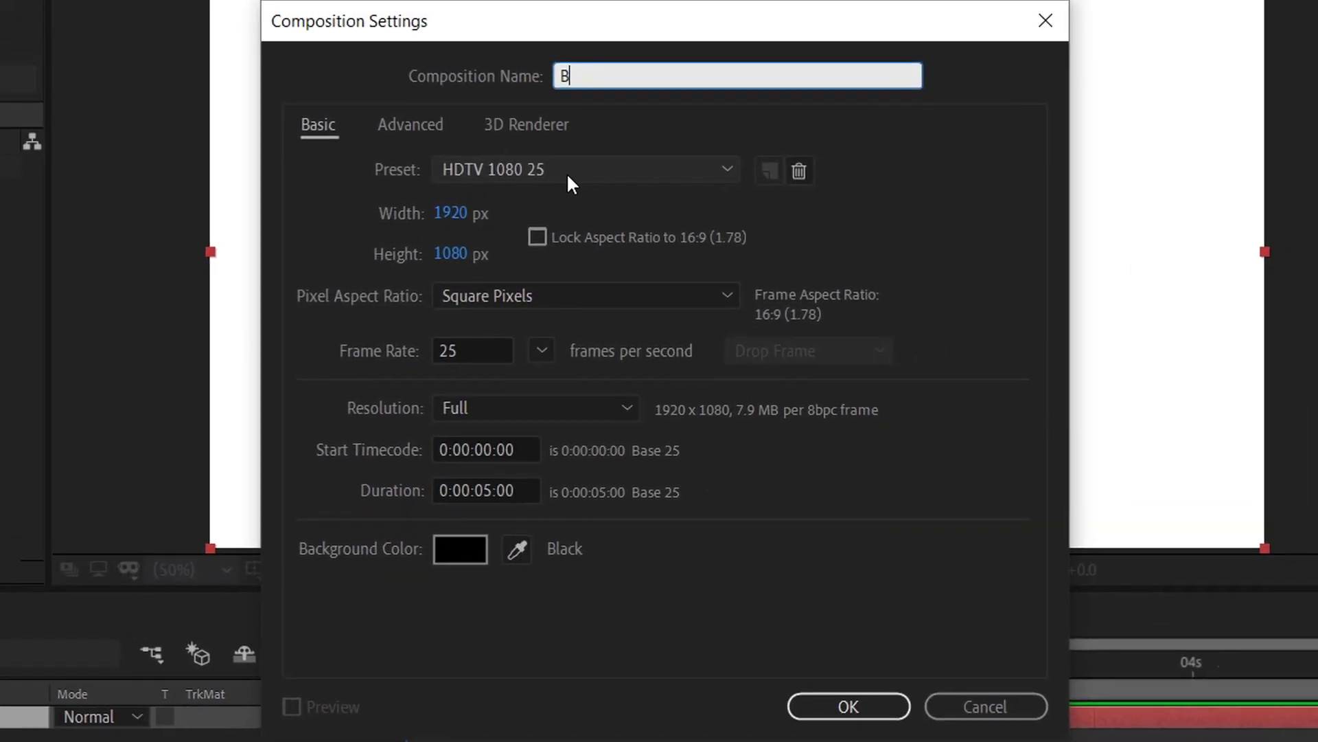
{"action": "type", "text": "Brush"}
{"action": "left_click", "coordinate": [453, 215]}
{"action": "type", "text": "200"}
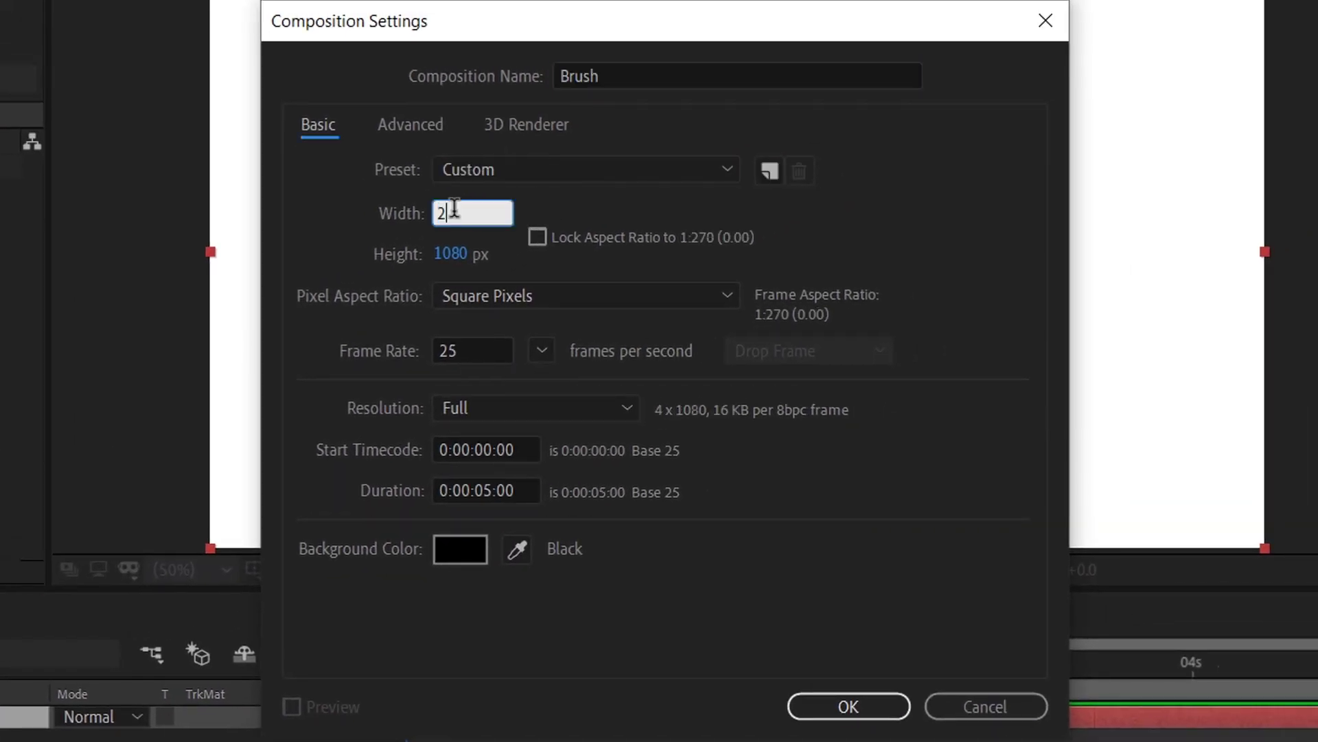
{"action": "left_click", "coordinate": [454, 270]}
{"action": "type", "text": "200"}
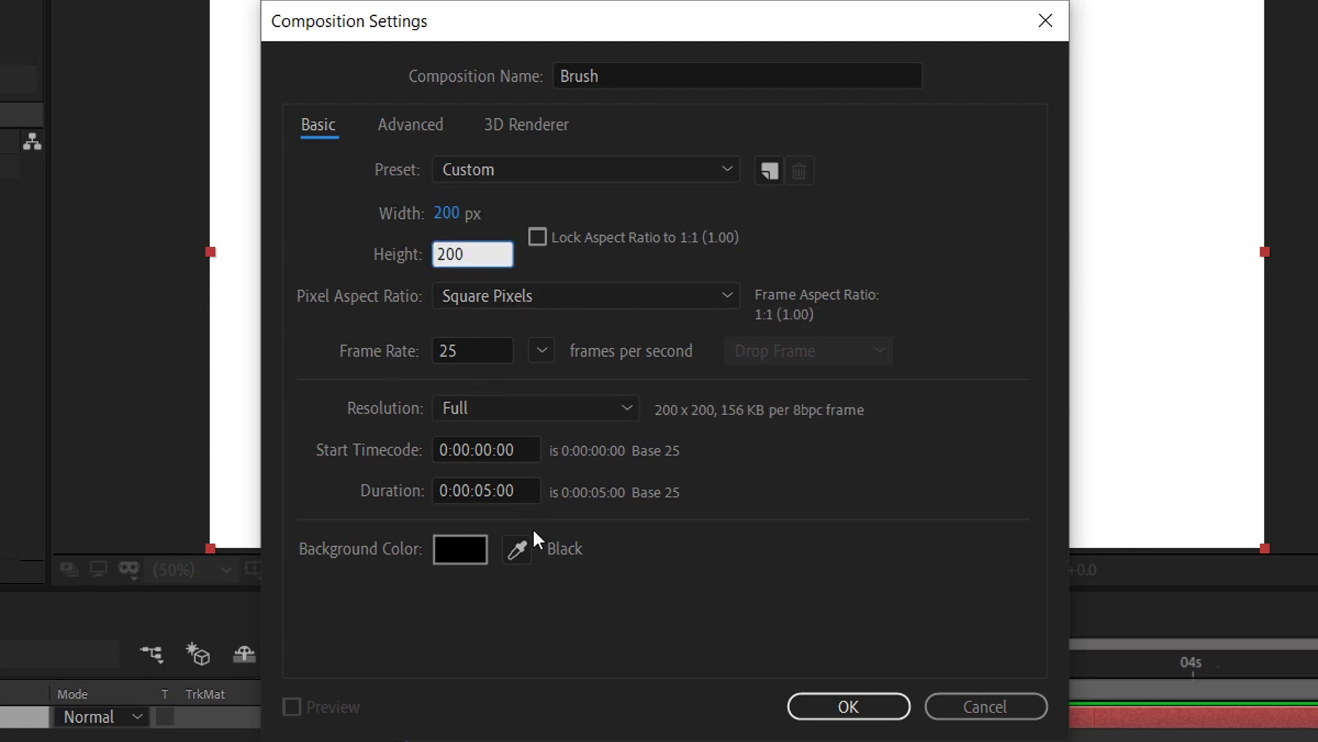
{"action": "left_click", "coordinate": [849, 707]}
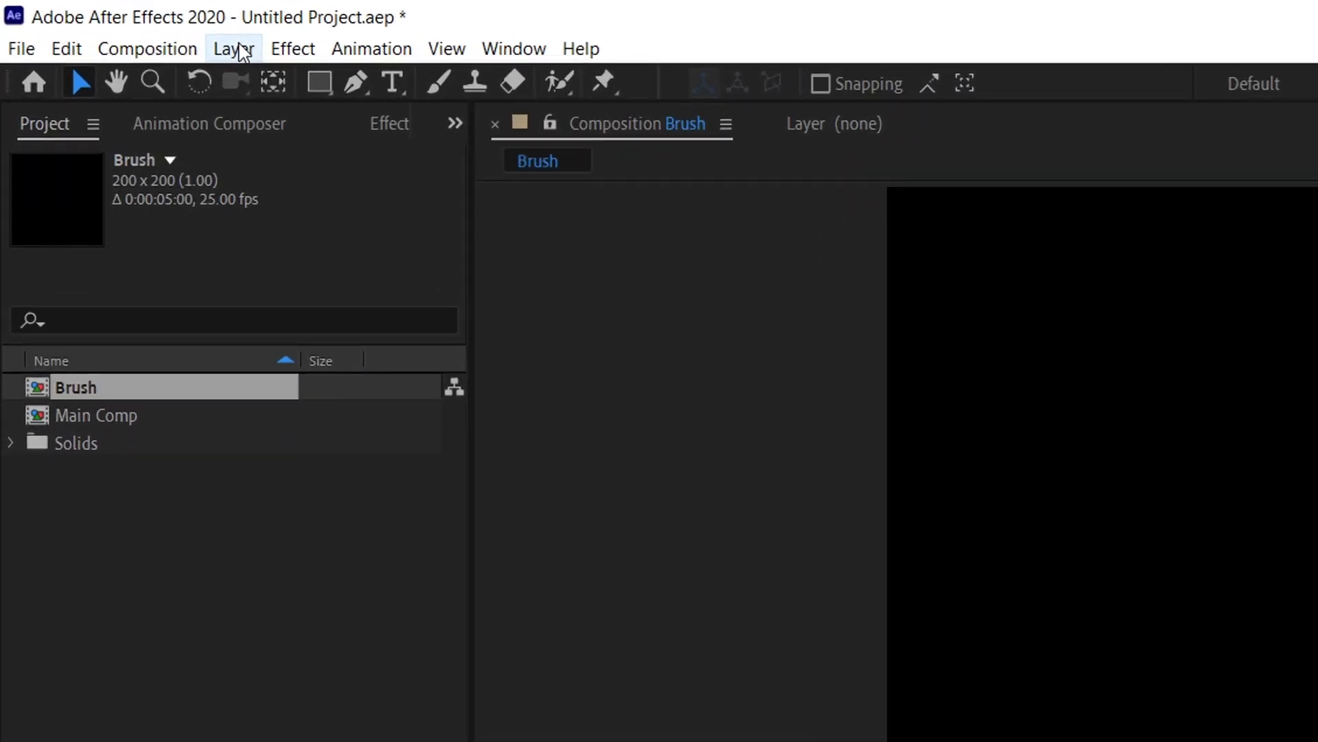
Add a comp-sized white solid, White Solid 2, to Brush and pick the Ellipse tool.
{"action": "left_click", "coordinate": [233, 48]}
{"action": "mouse_move", "coordinate": [274, 86]}
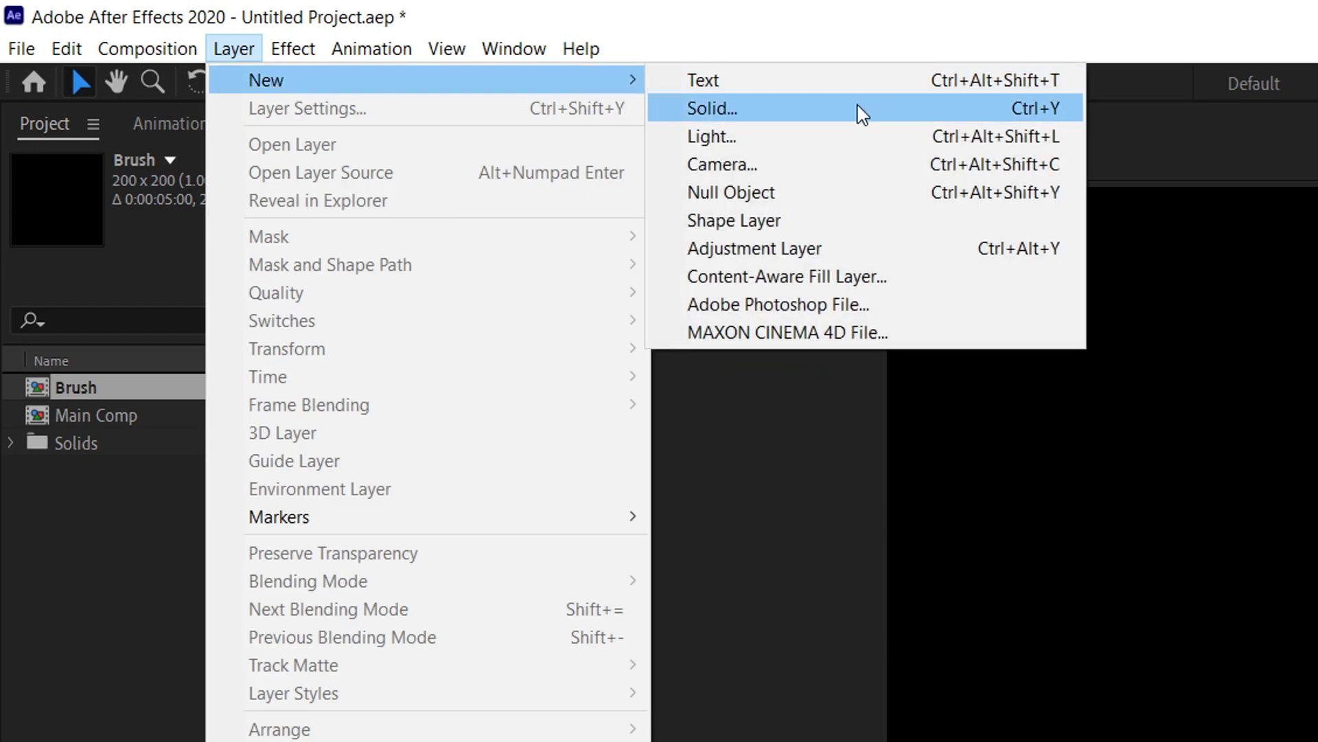
{"action": "left_click", "coordinate": [863, 112]}
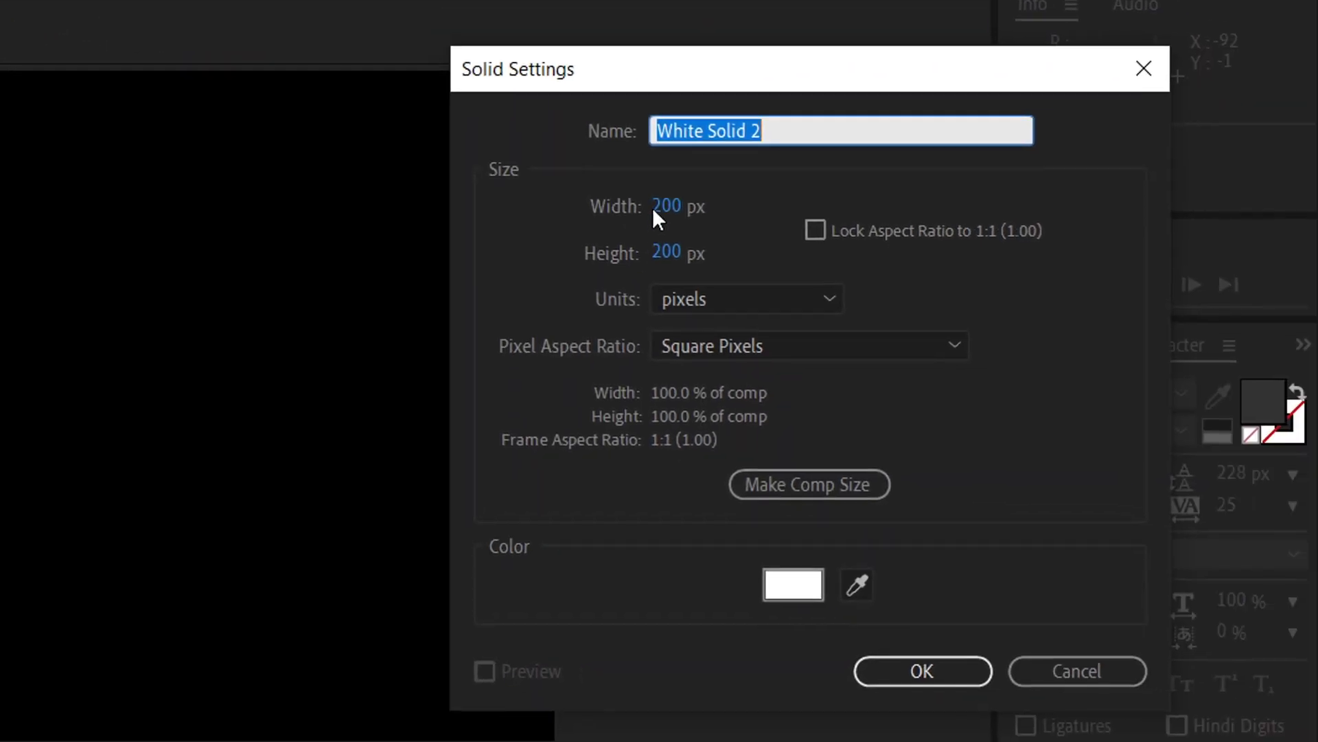
{"action": "left_click", "coordinate": [922, 671]}
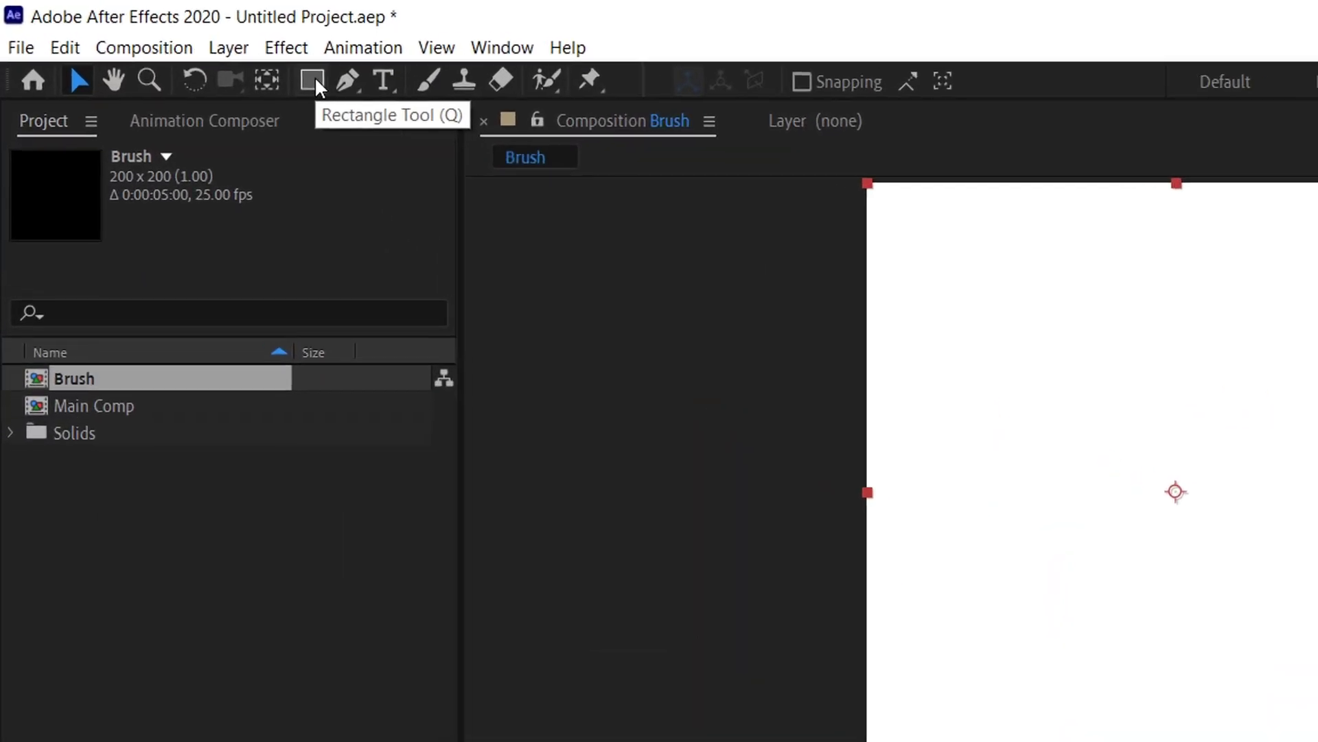
{"action": "left_click", "coordinate": [191, 47]}
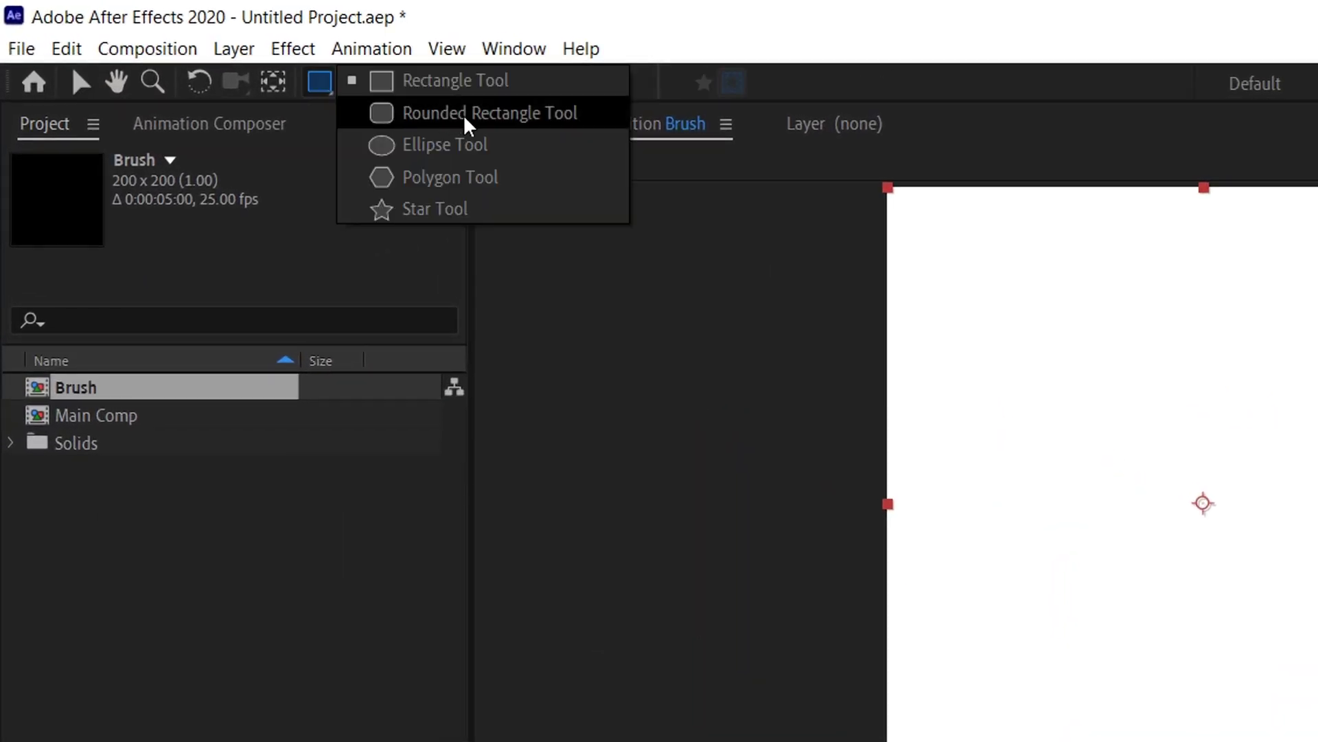
{"action": "left_click", "coordinate": [525, 143]}
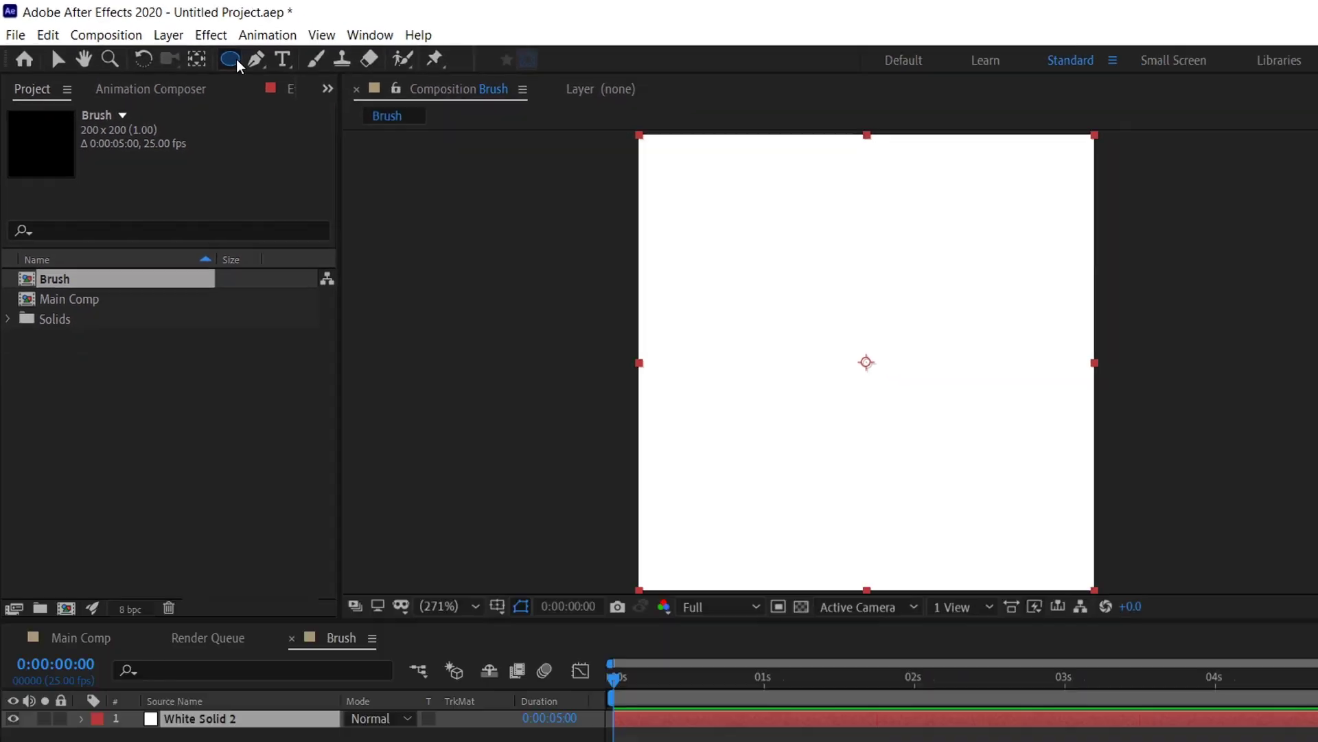
Fit a circular ellipse mask to White Solid 2 and view at 100% magnification.
{"action": "double_click", "coordinate": [321, 83]}
{"action": "key", "text": "v"}
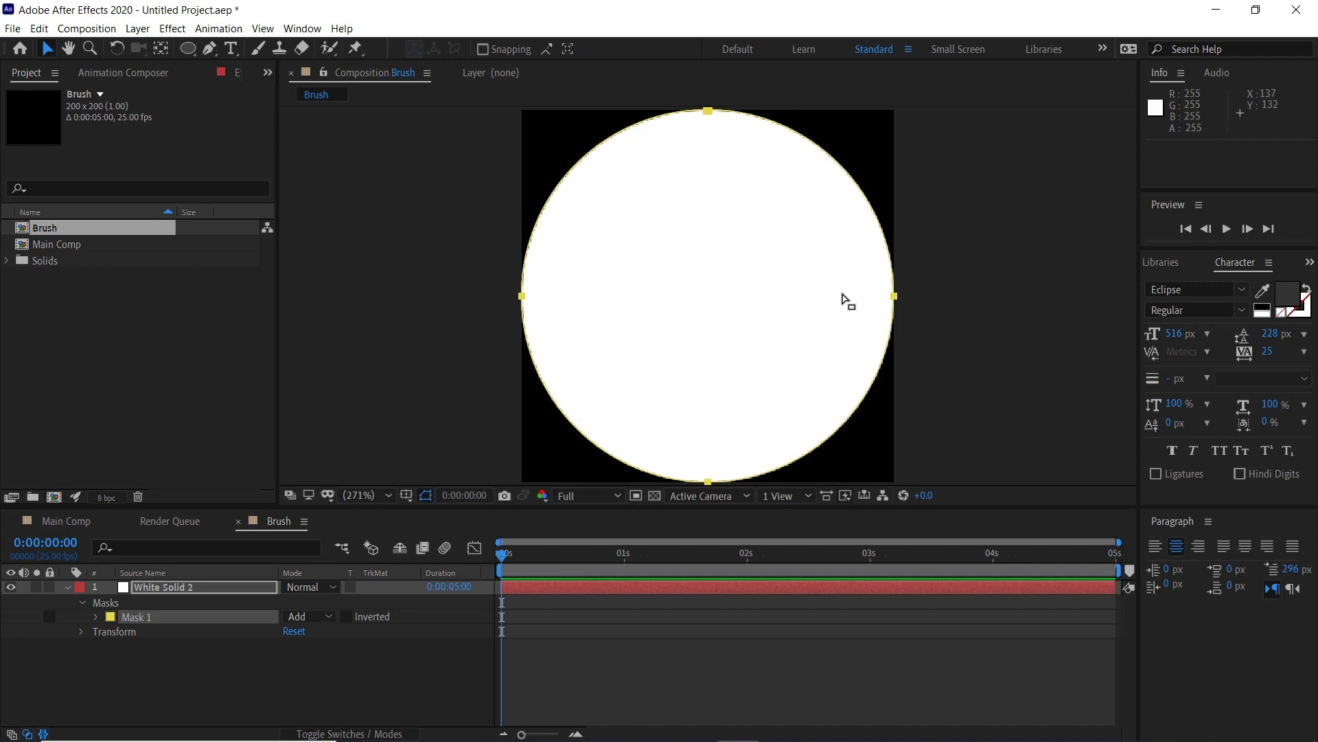
{"action": "key", "text": "slash"}
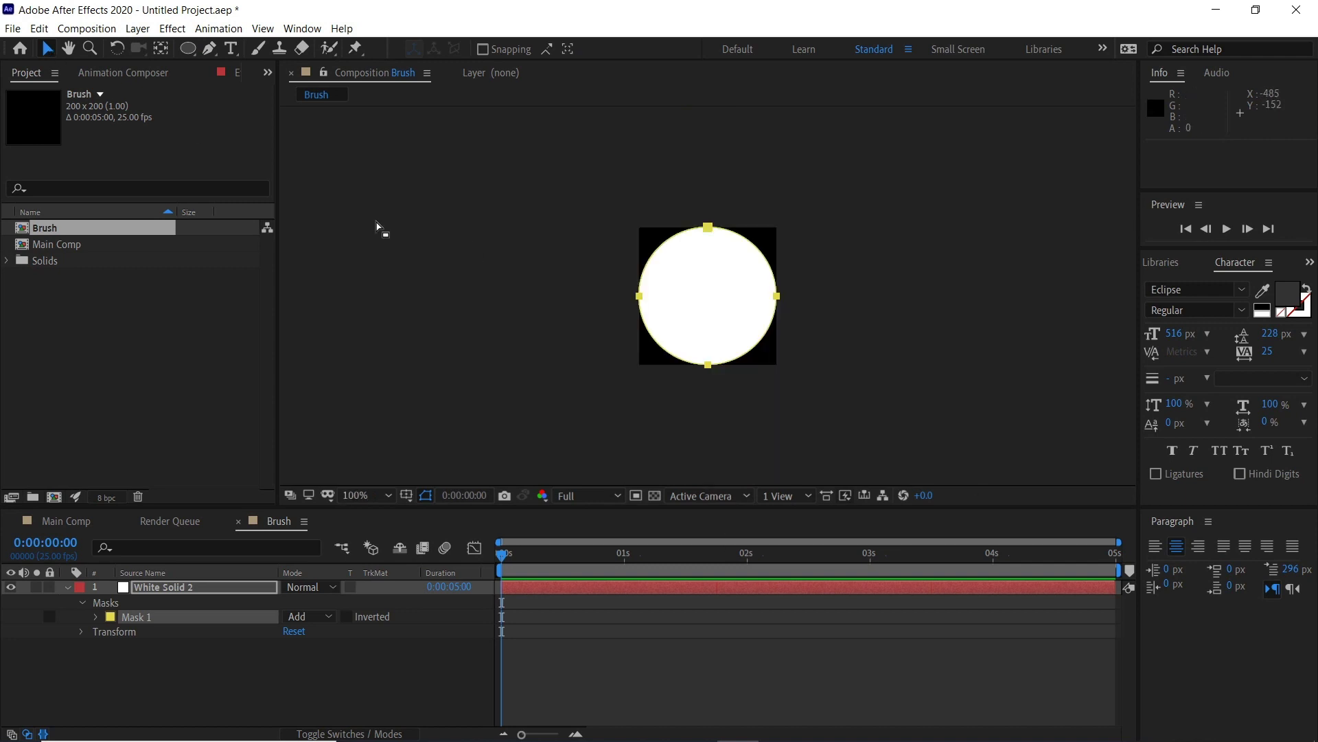
Show the Effects & Presets panel and check the Window menu.
{"action": "left_click", "coordinate": [1309, 262]}
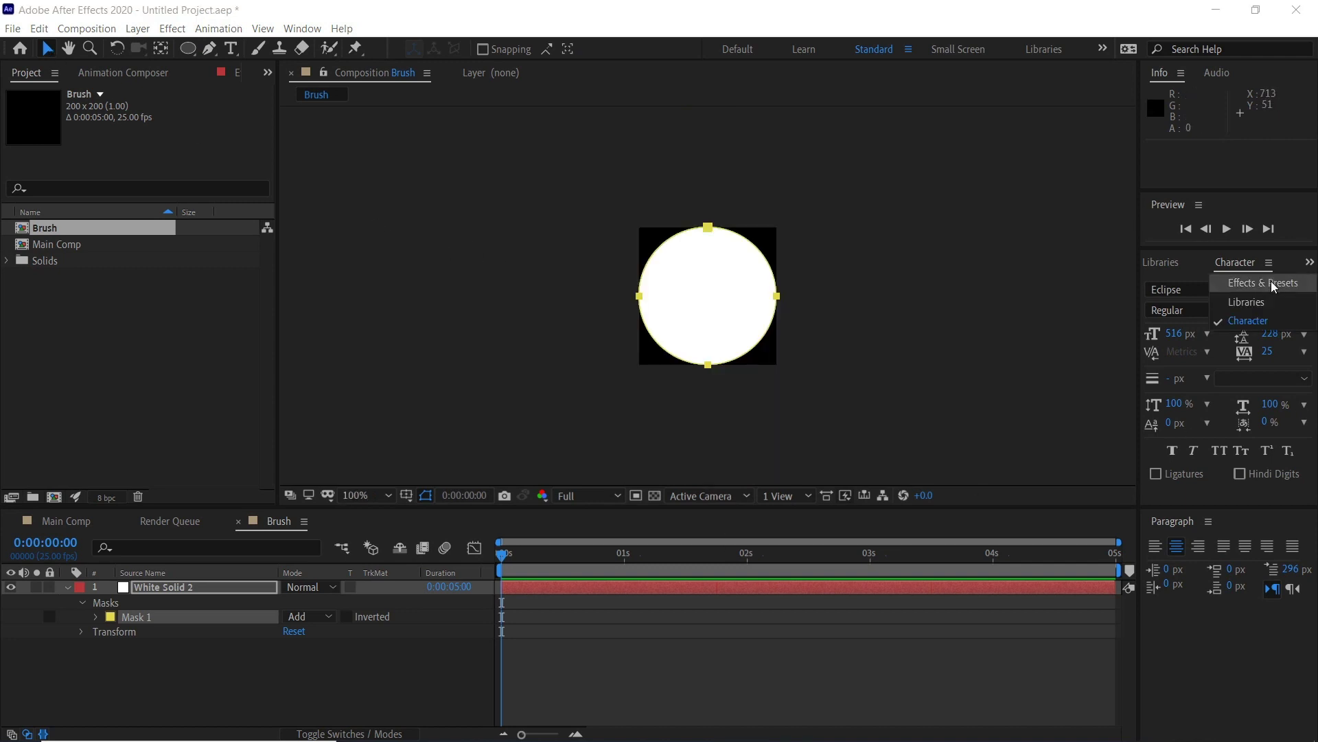
{"action": "left_click", "coordinate": [1274, 285]}
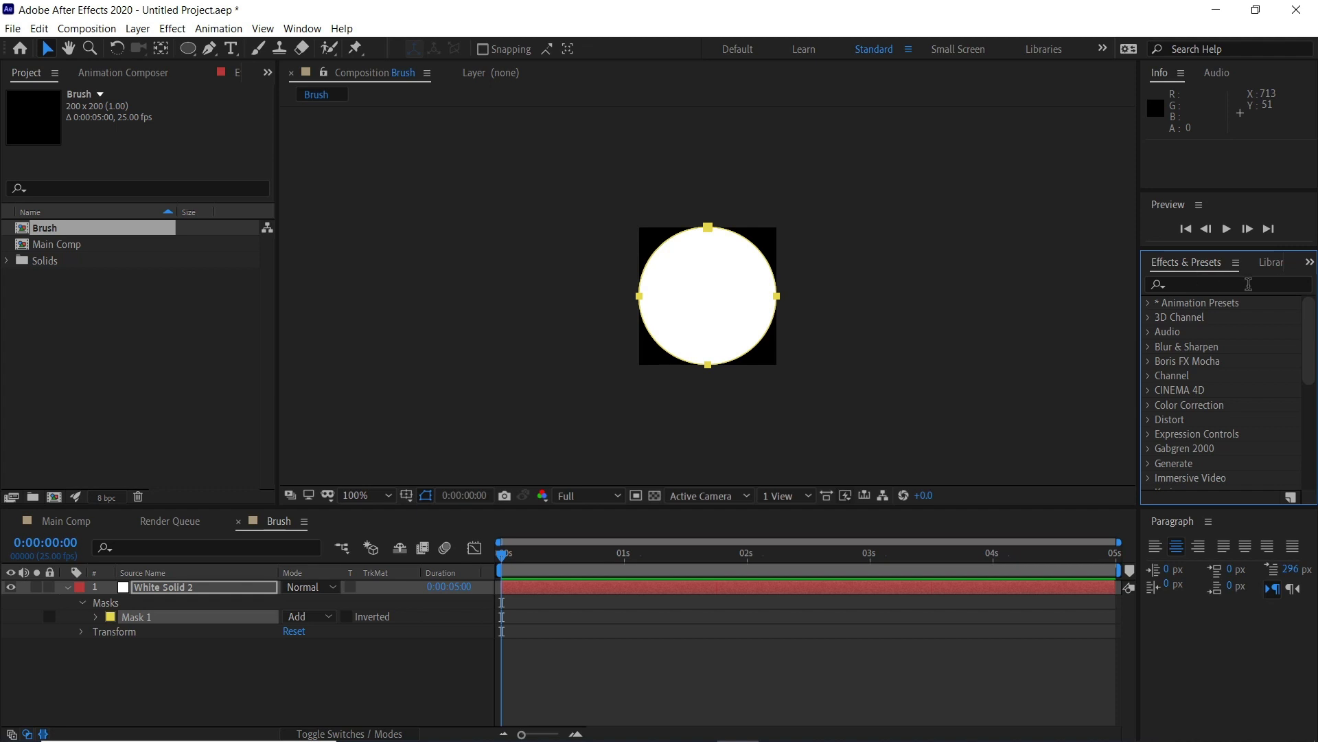
{"action": "left_click", "coordinate": [303, 28]}
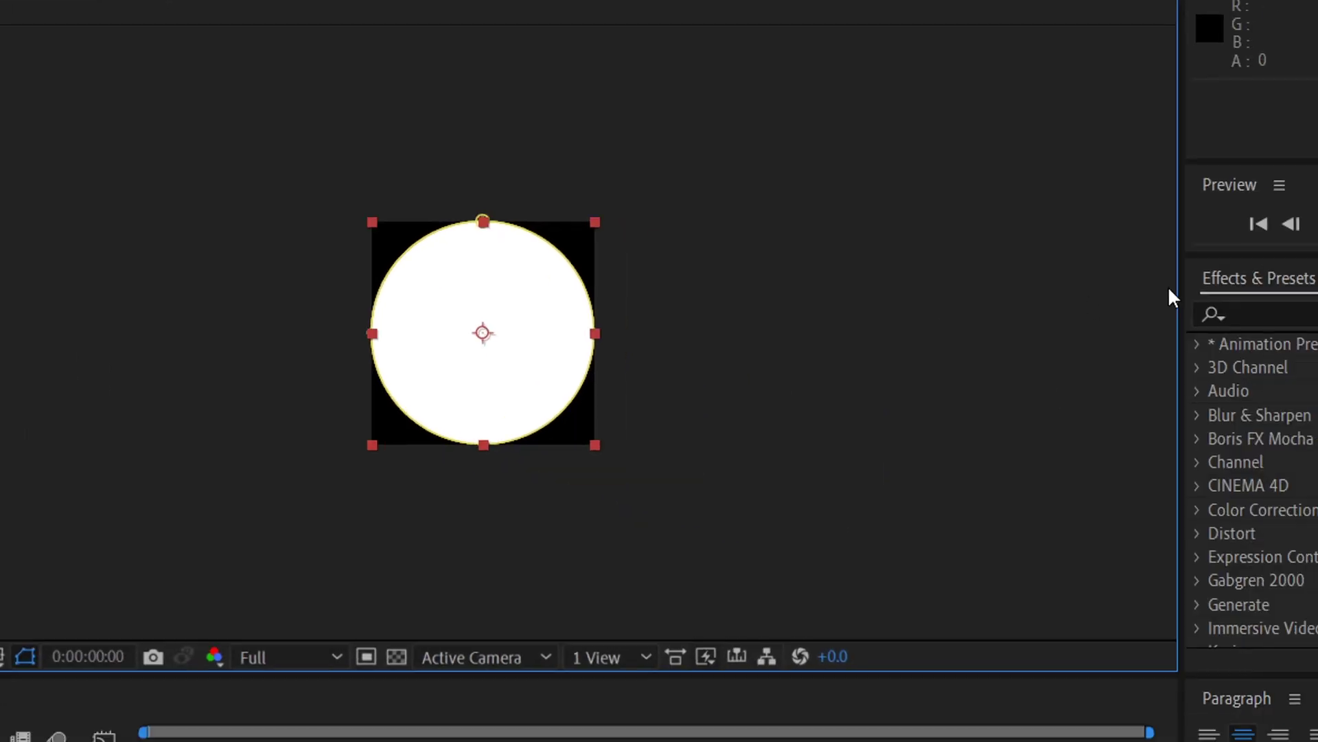
Apply Fractal Noise to the Brush circle and set its Contrast to 300.
{"action": "left_click", "coordinate": [1250, 310]}
{"action": "type", "text": "frac"}
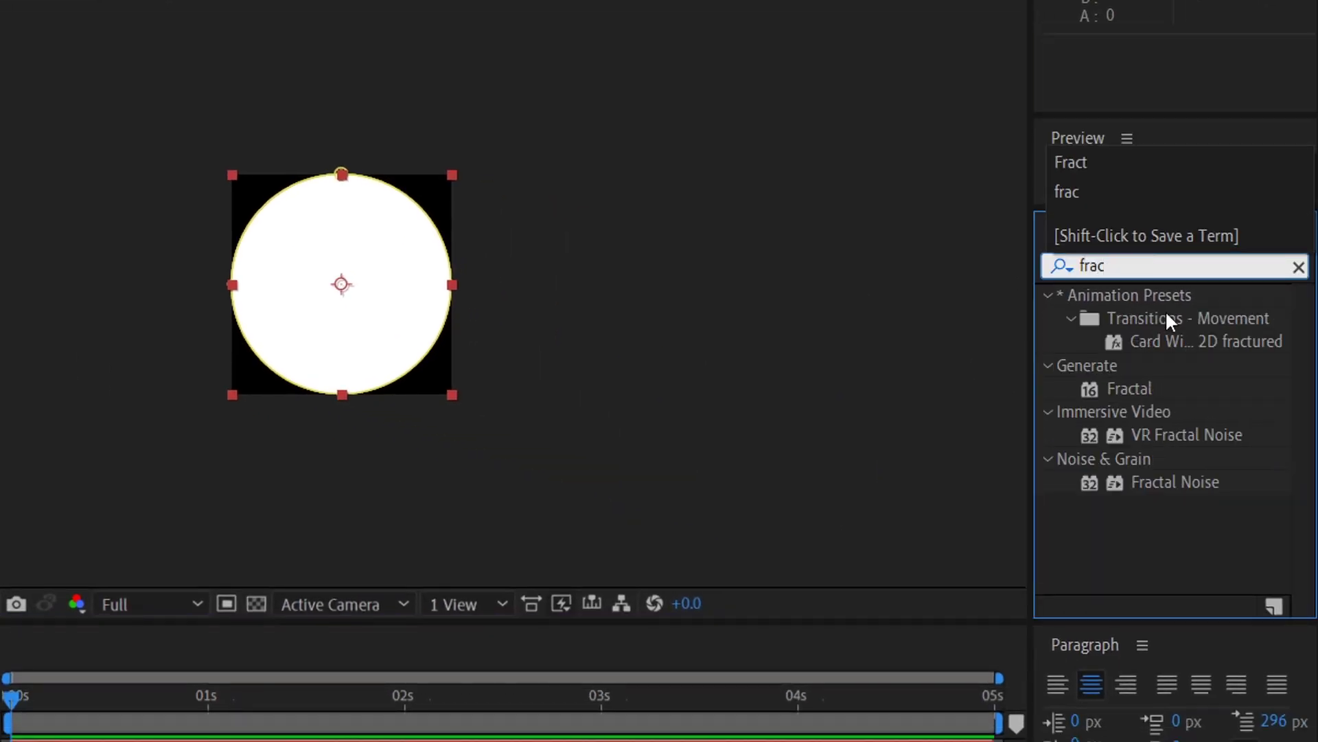
{"action": "left_click_drag", "start_coordinate": [1204, 481], "coordinate": [163, 589]}
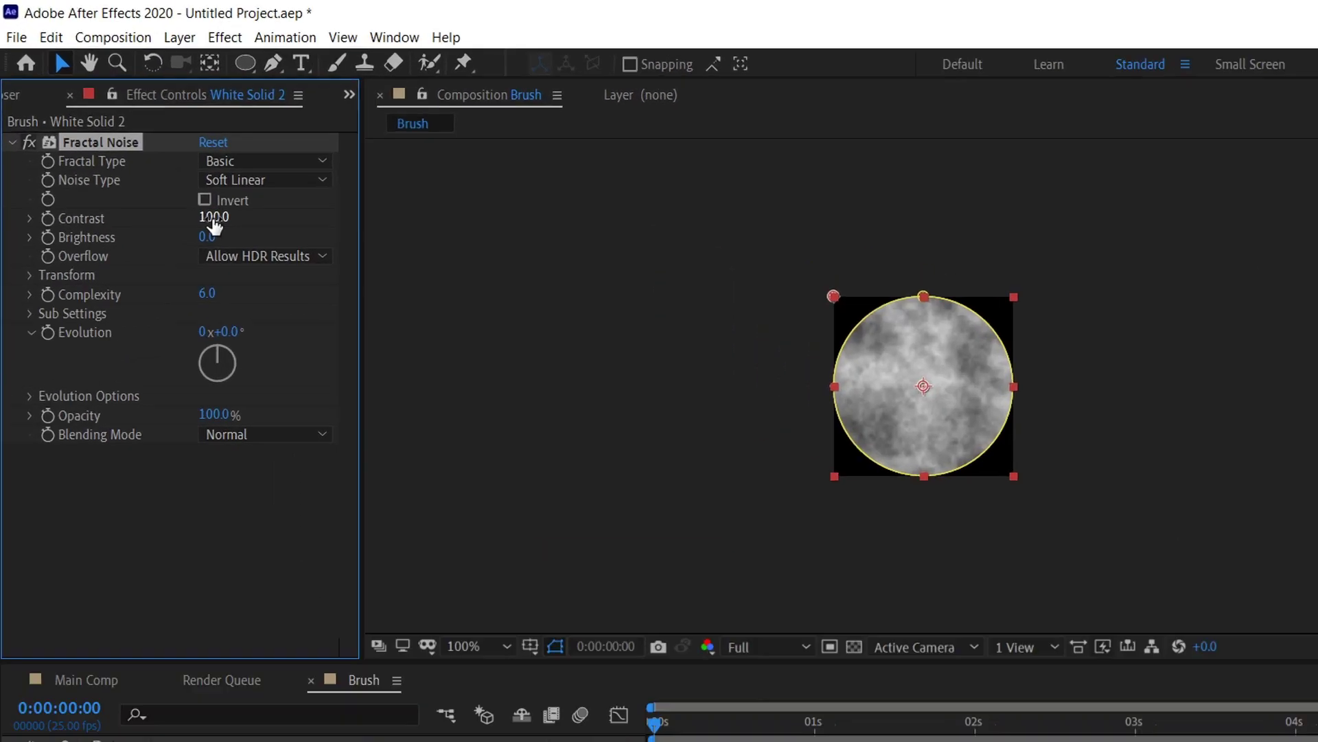
{"action": "left_click_drag", "start_coordinate": [214, 221], "coordinate": [289, 208]}
{"action": "left_click", "coordinate": [286, 294]}
{"action": "type", "text": "300"}
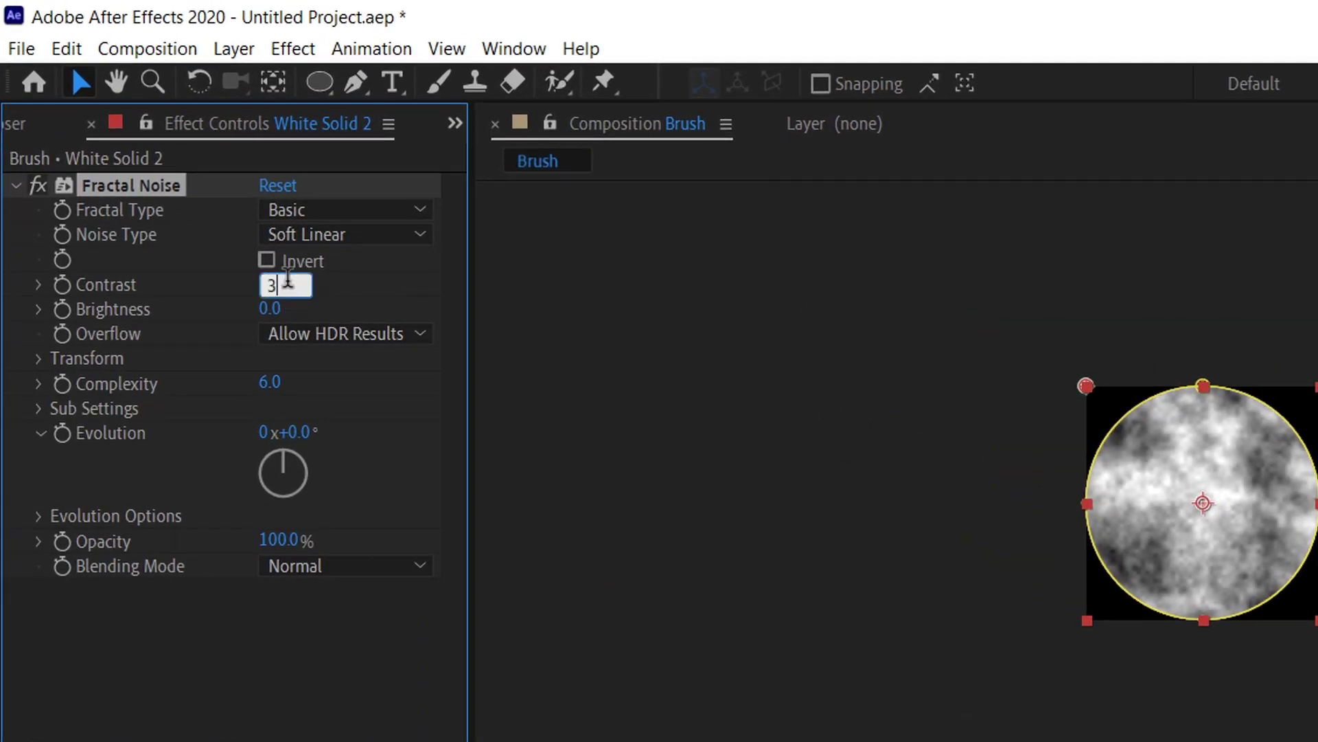
{"action": "key", "text": "Return"}
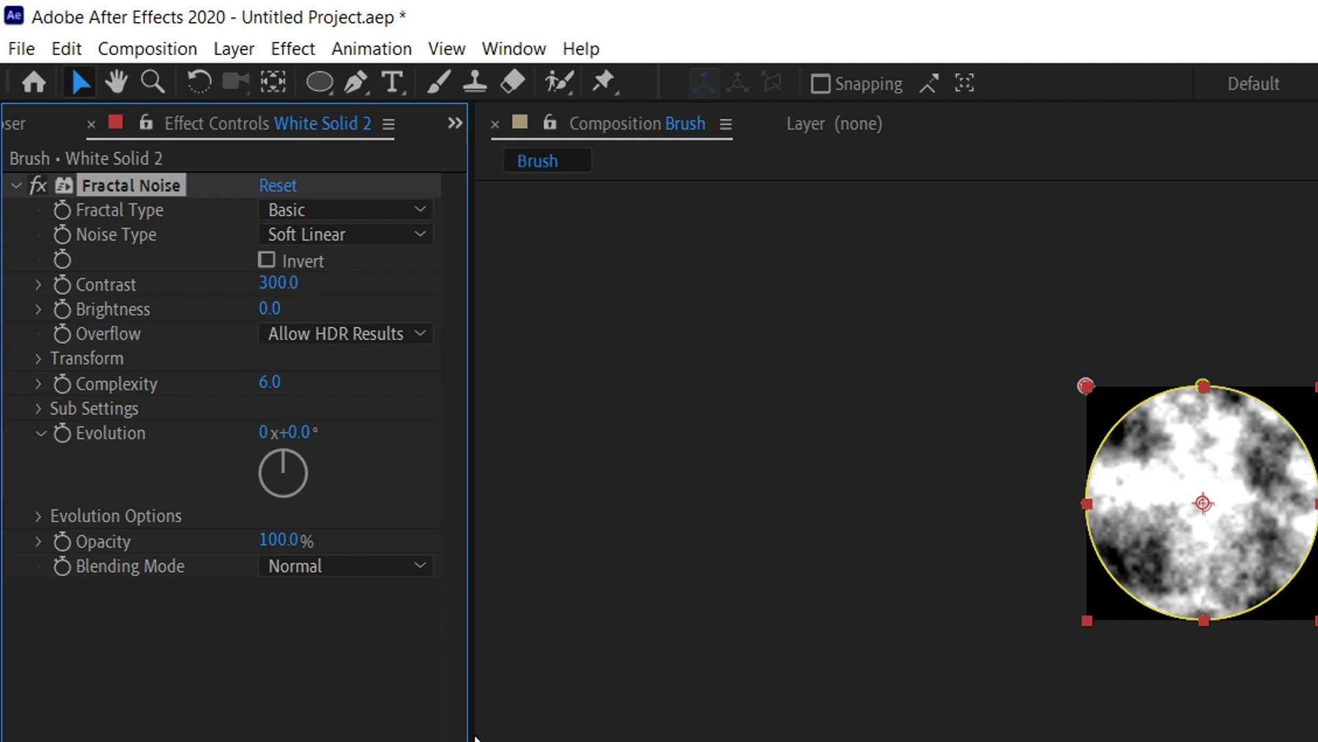
Keyframe Evolution from 0x at the start to 2x at the end, then preview.
{"action": "left_click", "coordinate": [61, 432]}
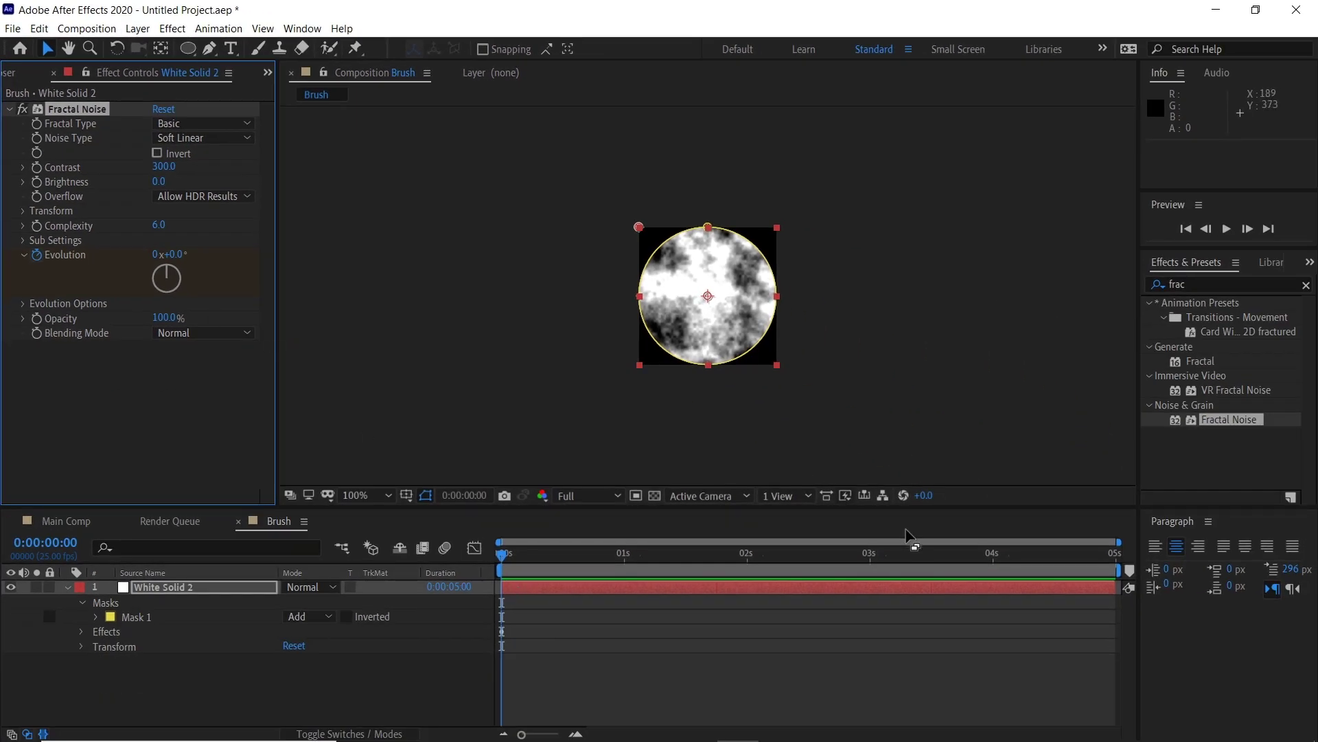
{"action": "left_click", "coordinate": [907, 559]}
{"action": "key", "text": "End"}
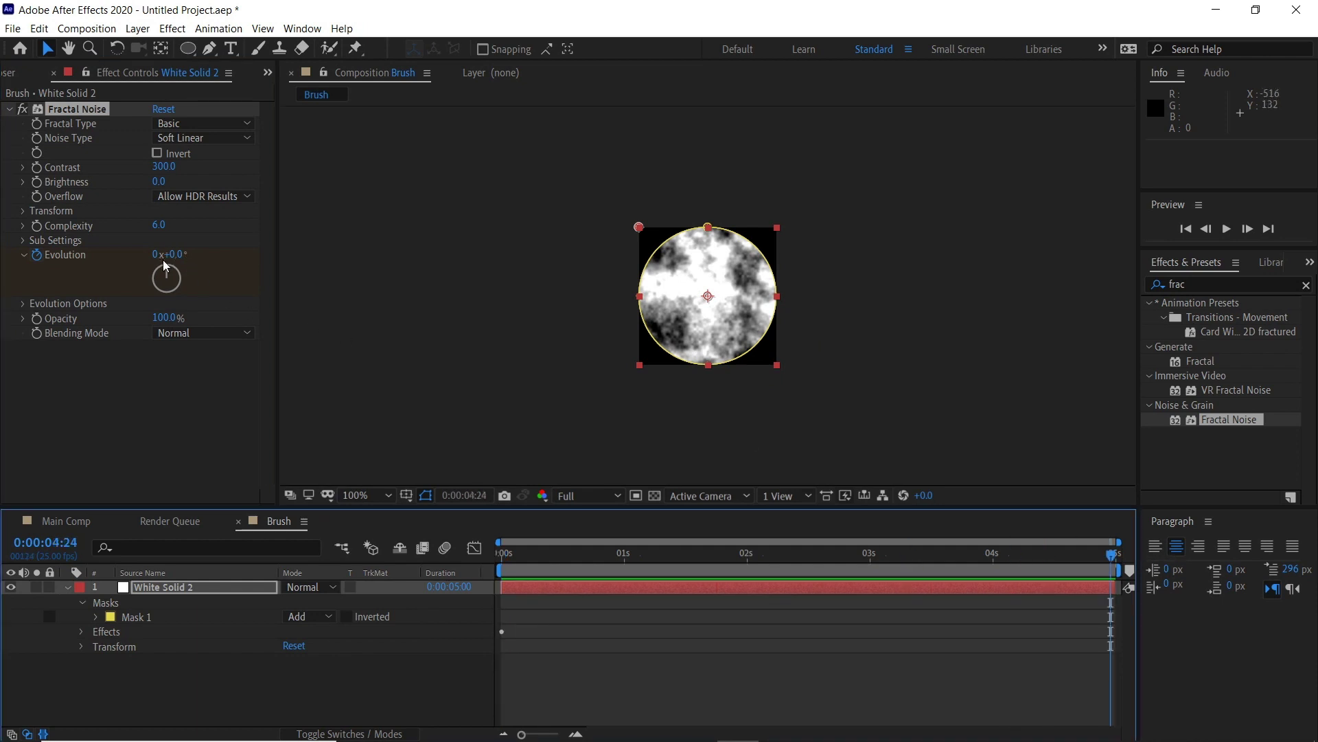
{"action": "left_click", "coordinate": [155, 255]}
{"action": "type", "text": "2"}
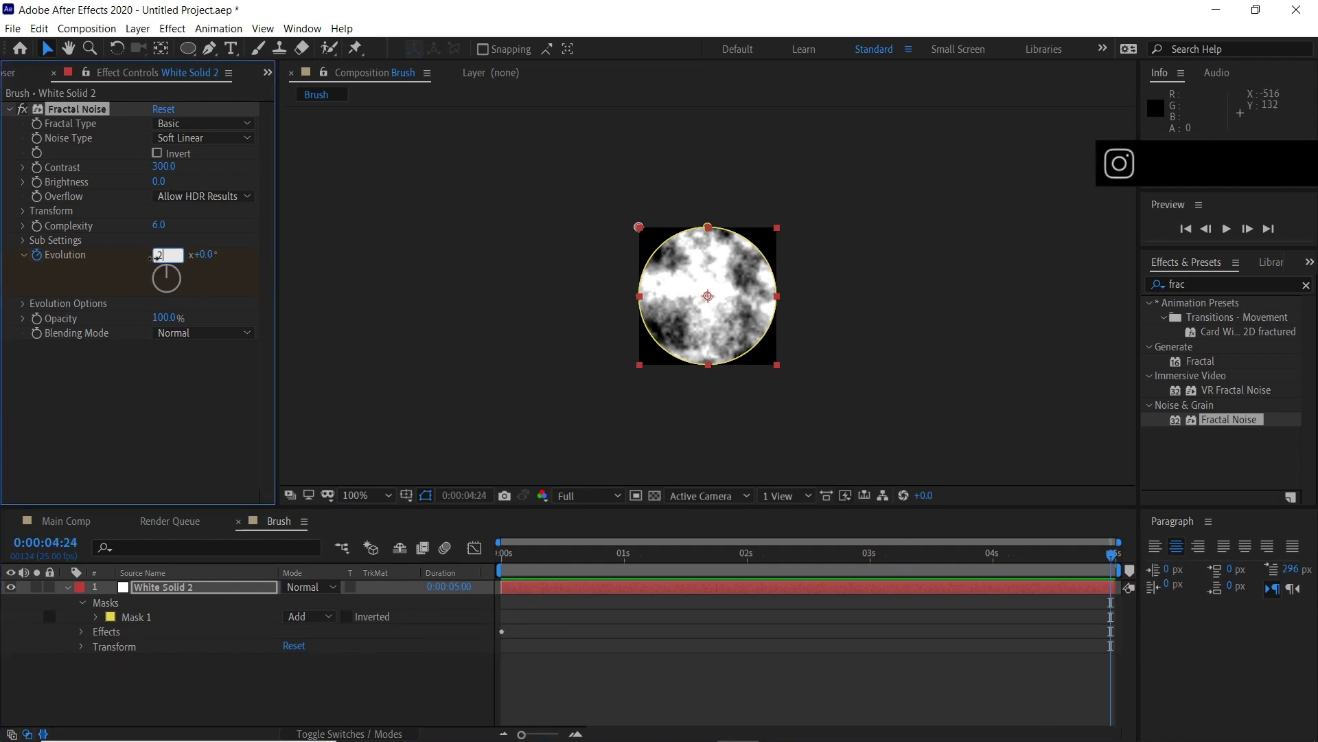
{"action": "key", "text": "Return"}
{"action": "left_click", "coordinate": [534, 549]}
{"action": "key", "text": "Home"}
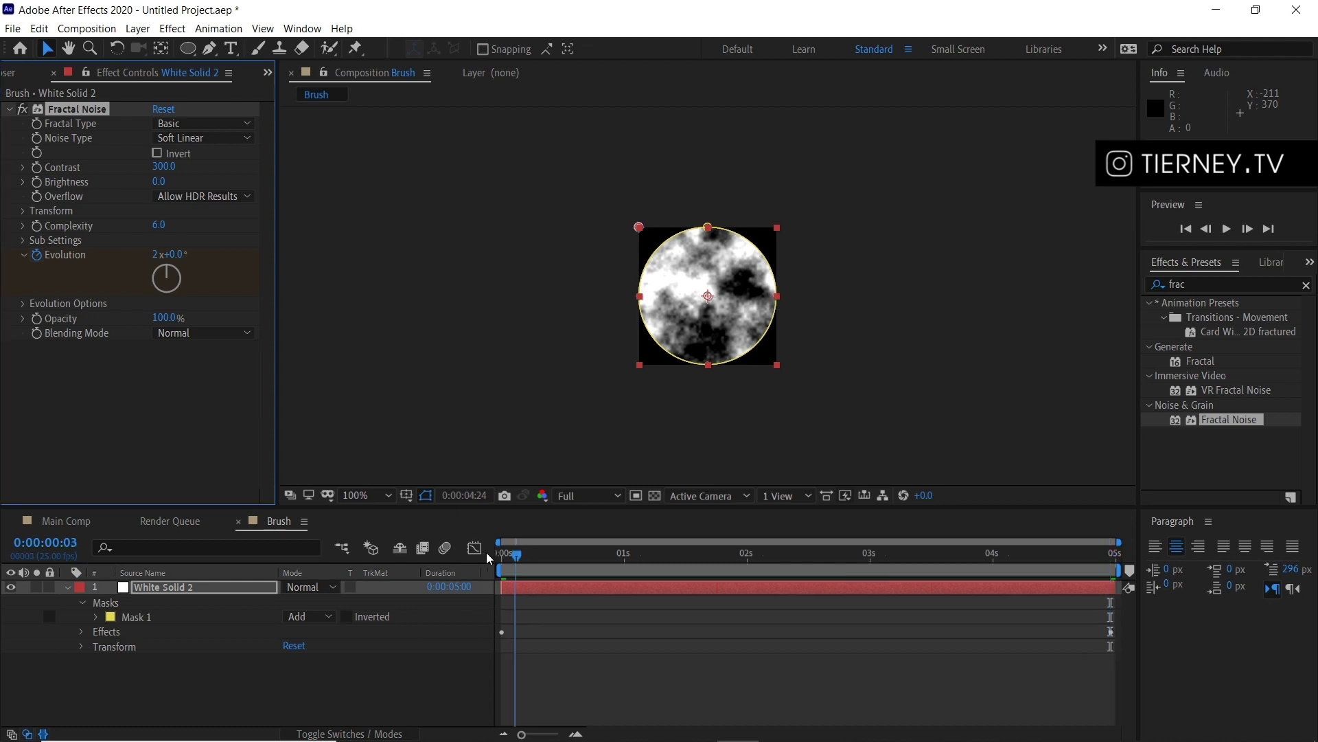
{"action": "key", "text": "space"}
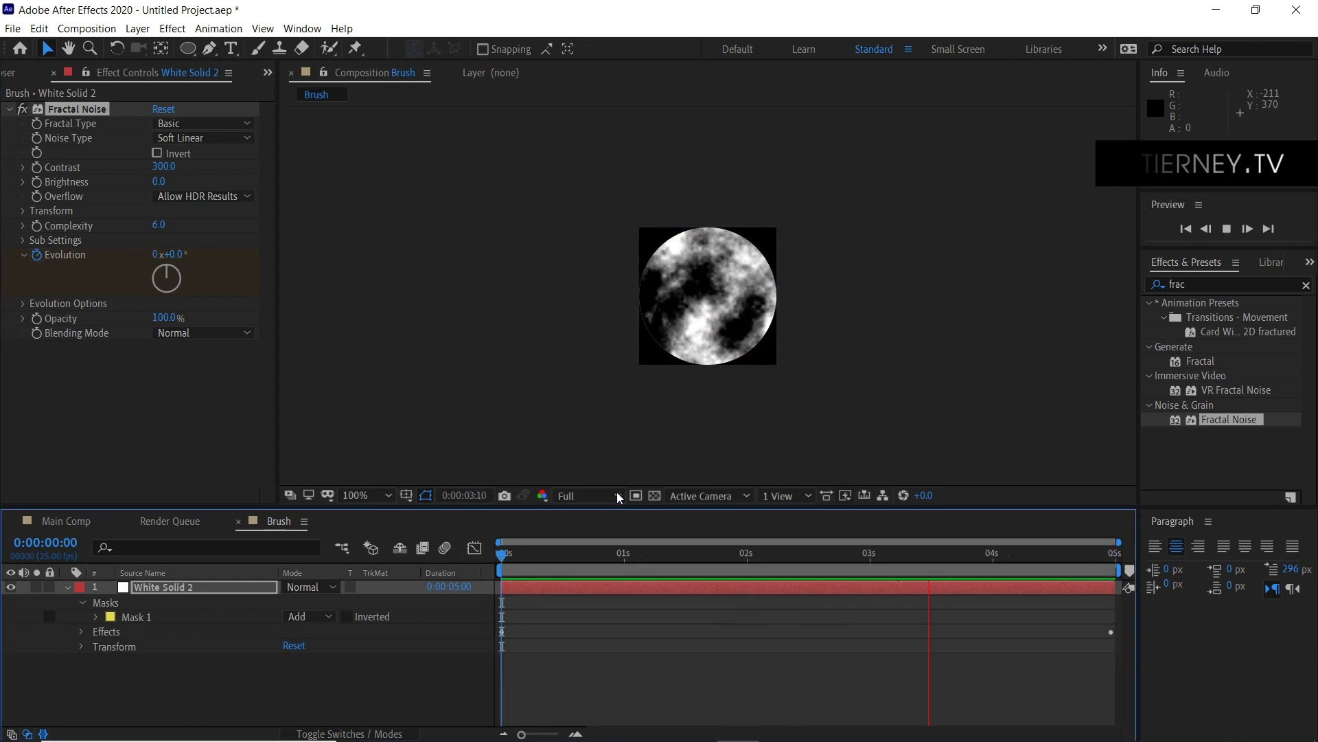
Drag the Brush comp into Main Comp above White Solid 1 and set its Scale to 40%.
{"action": "left_click", "coordinate": [68, 523]}
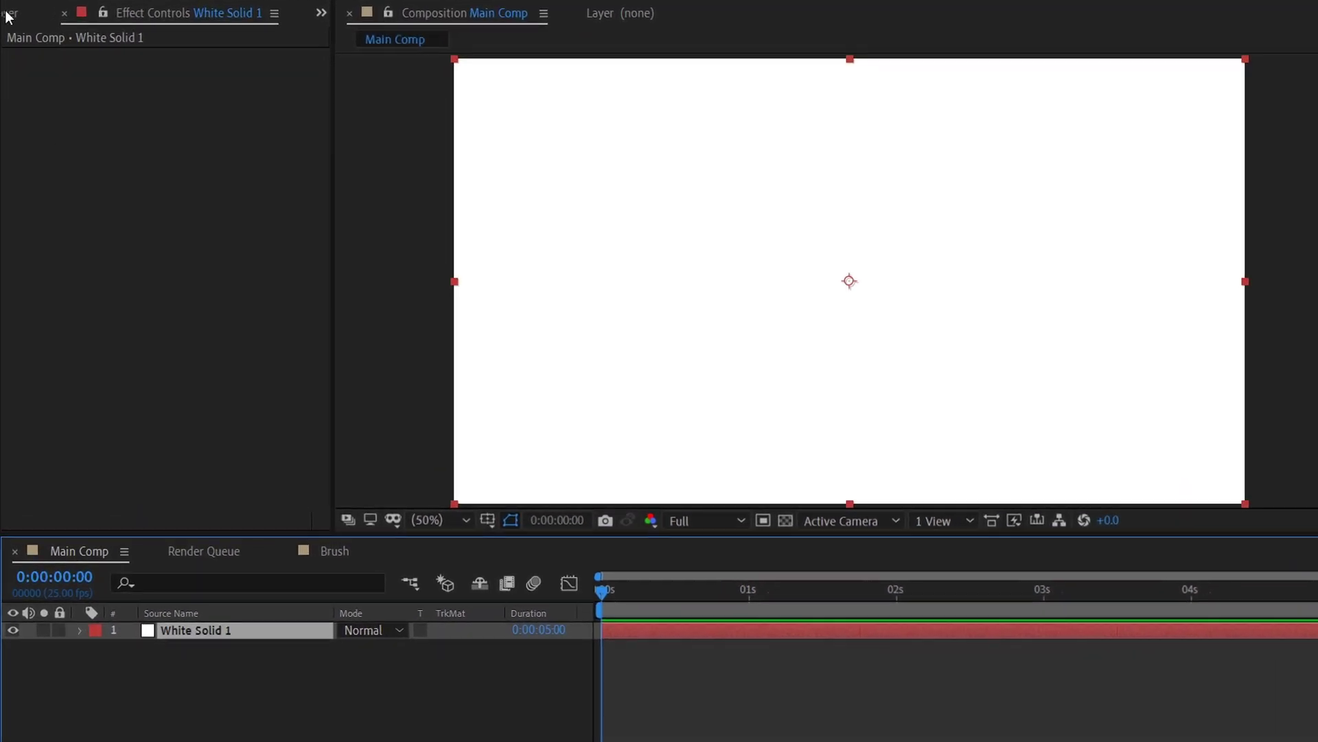
{"action": "left_click", "coordinate": [294, 42]}
{"action": "left_click", "coordinate": [348, 36]}
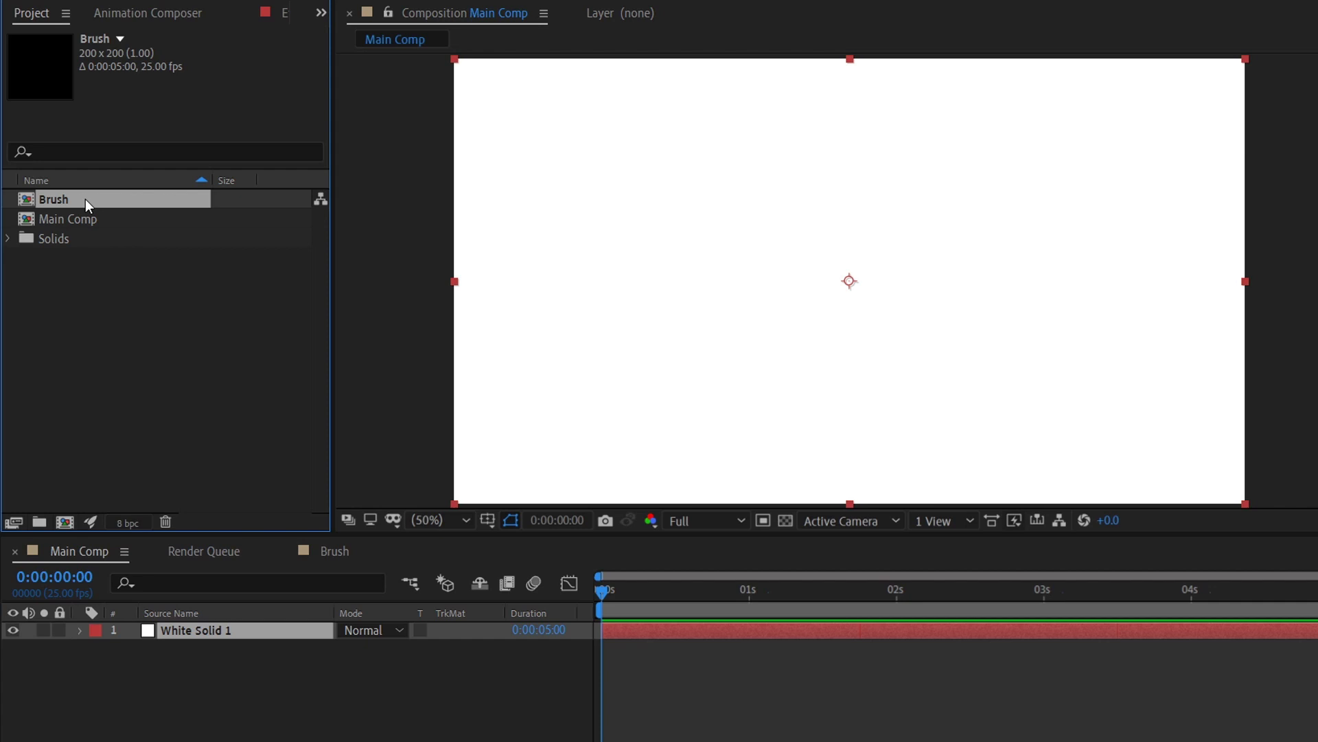
{"action": "left_click_drag", "start_coordinate": [85, 199], "coordinate": [197, 623]}
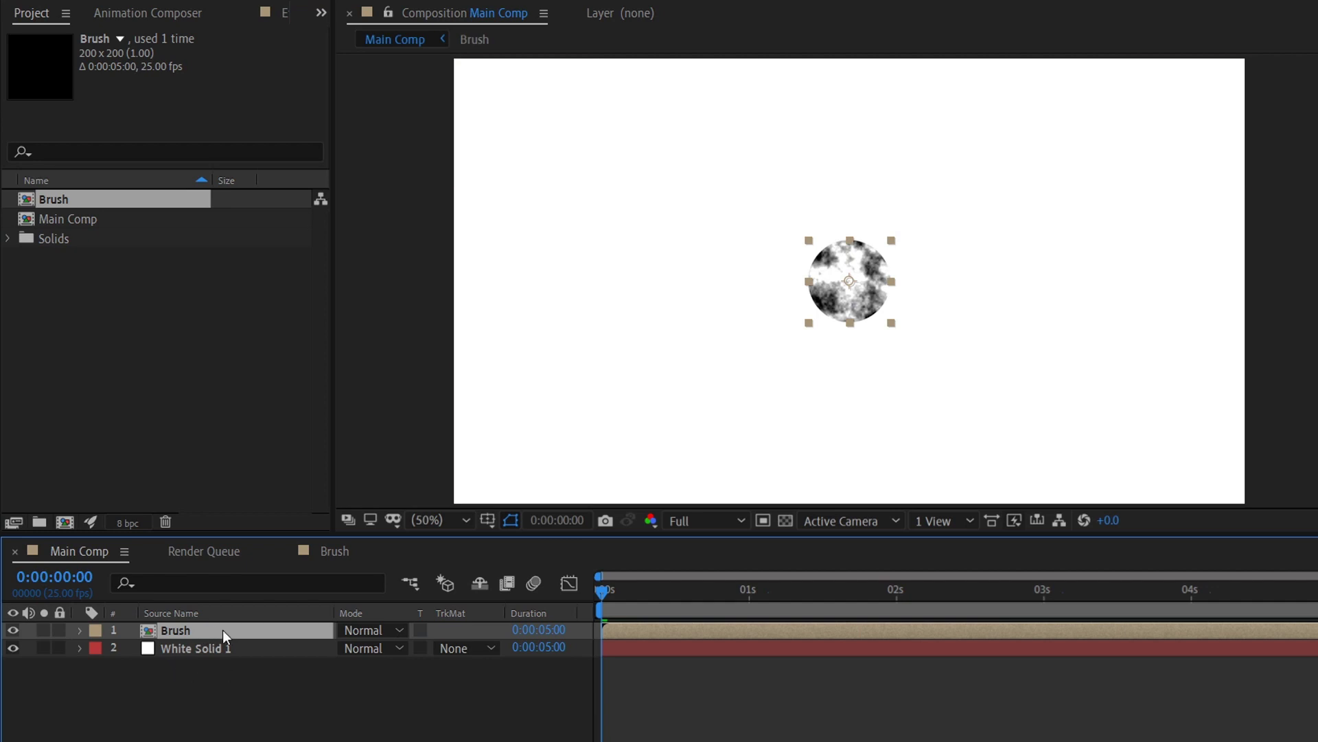
{"action": "key", "text": "s"}
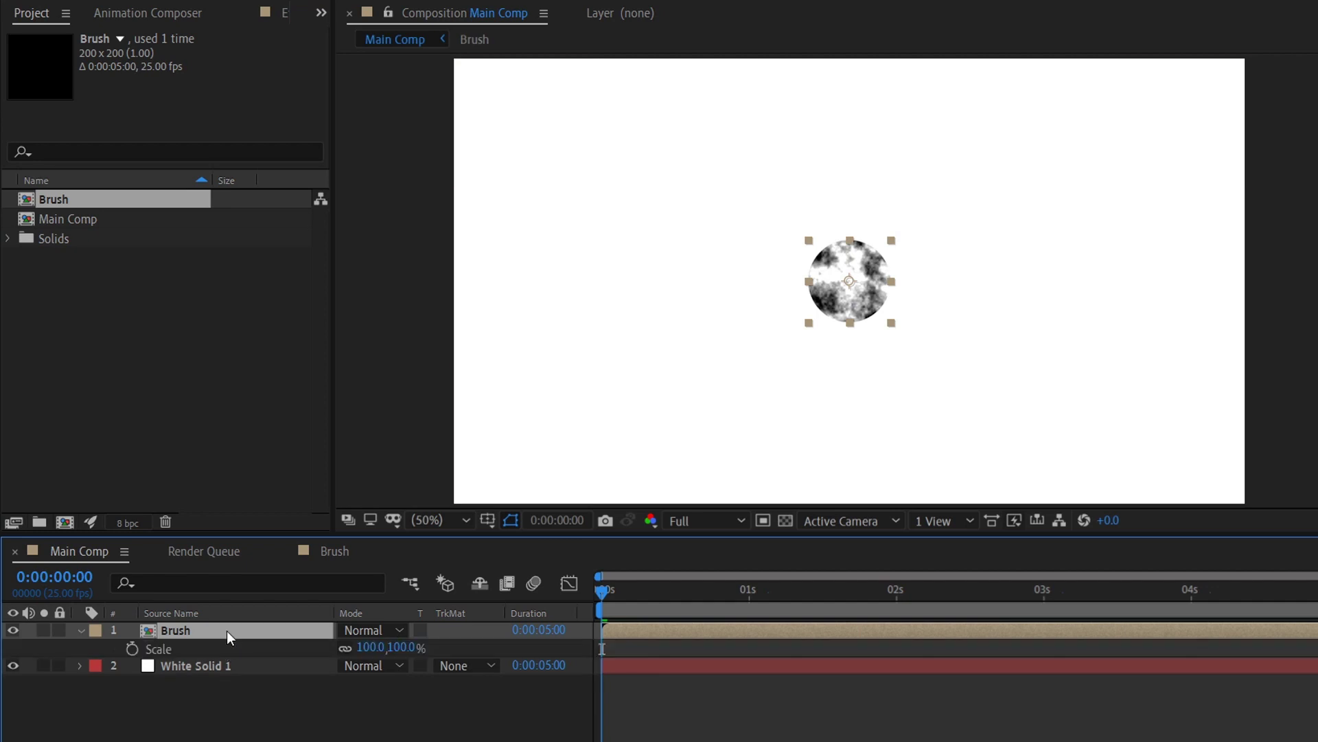
{"action": "left_click", "coordinate": [372, 648]}
{"action": "type", "text": "40"}
{"action": "key", "text": "Return"}
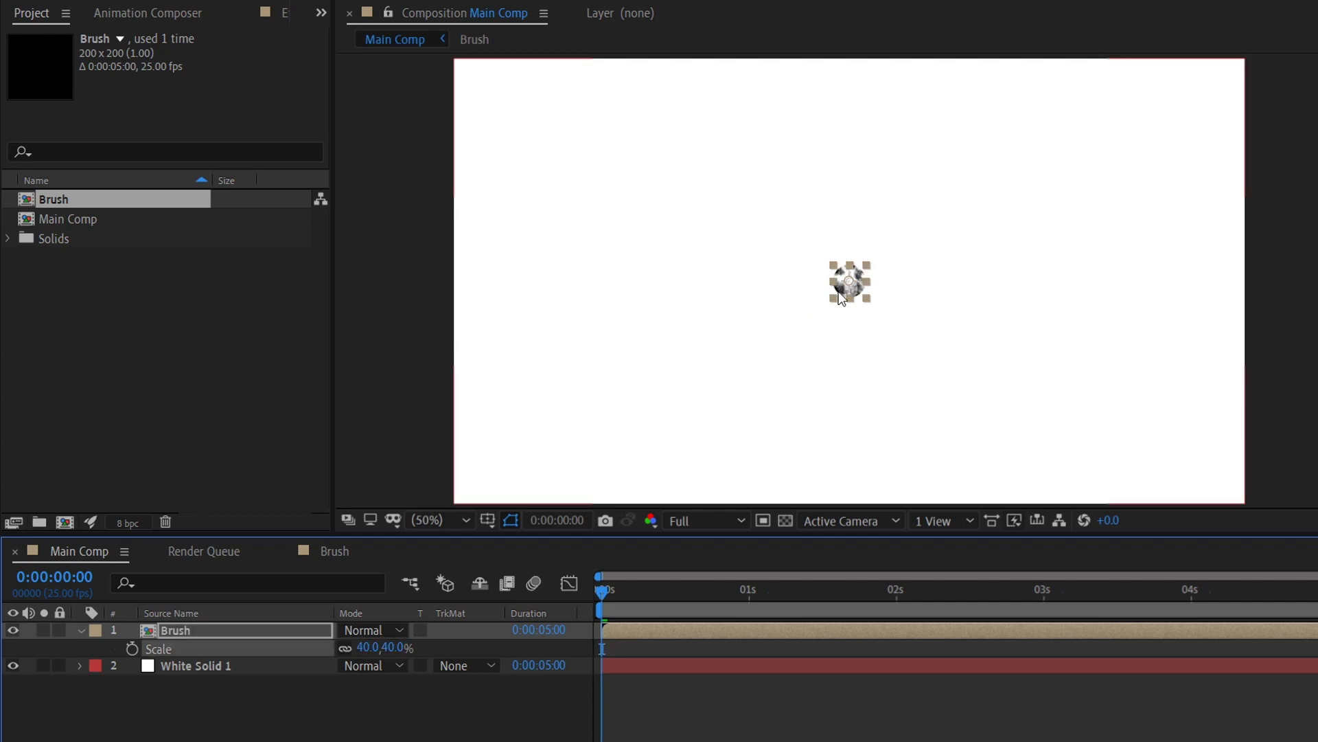
{"action": "left_click", "coordinate": [511, 223]}
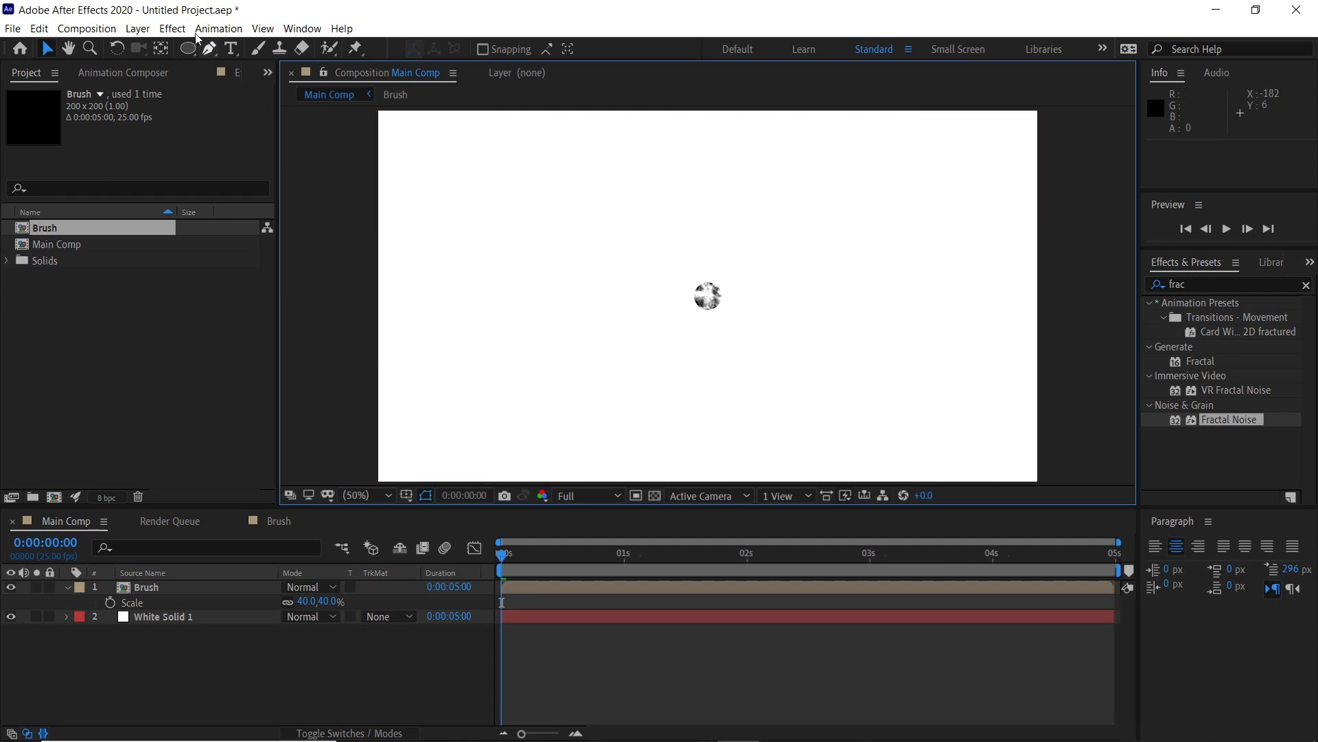
Draw a four-point curved Pen path shaped like the letter A, creating Shape Layer 1.
{"action": "left_click", "coordinate": [210, 48]}
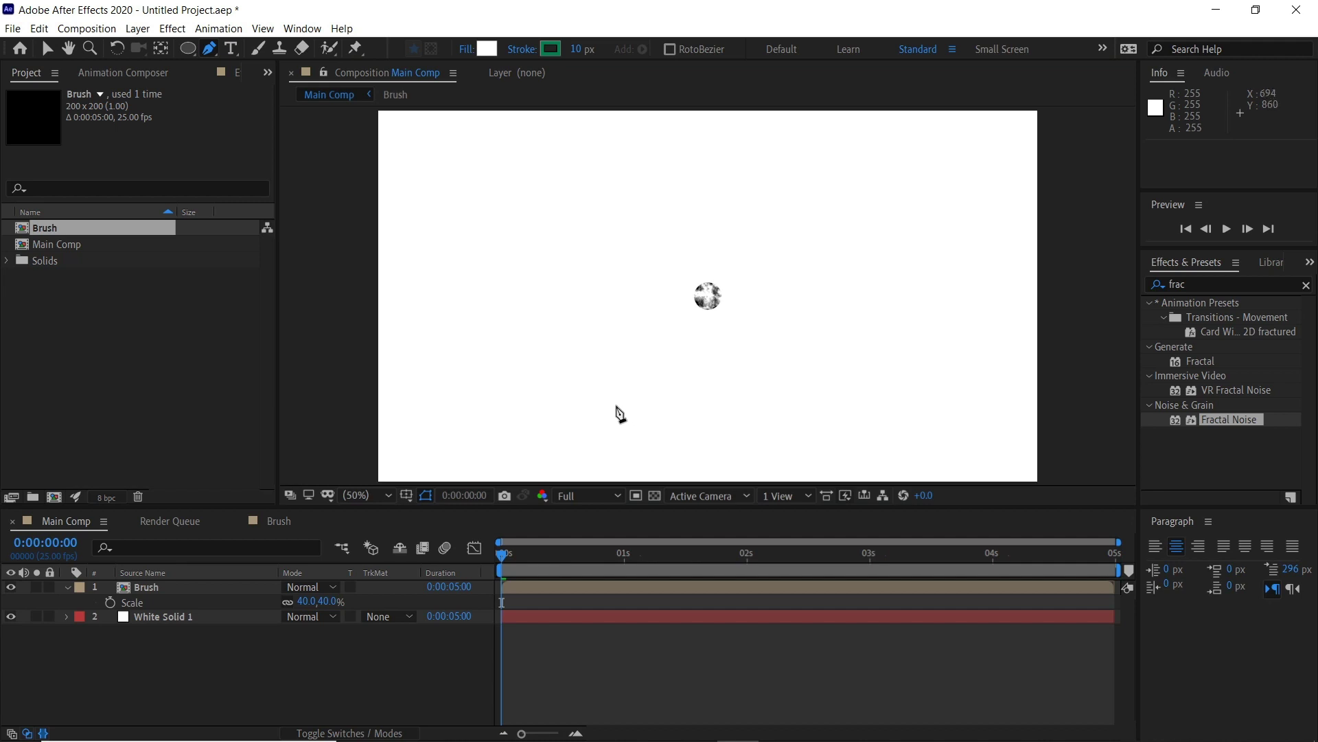
{"action": "left_click", "coordinate": [616, 406]}
{"action": "left_click", "coordinate": [712, 233]}
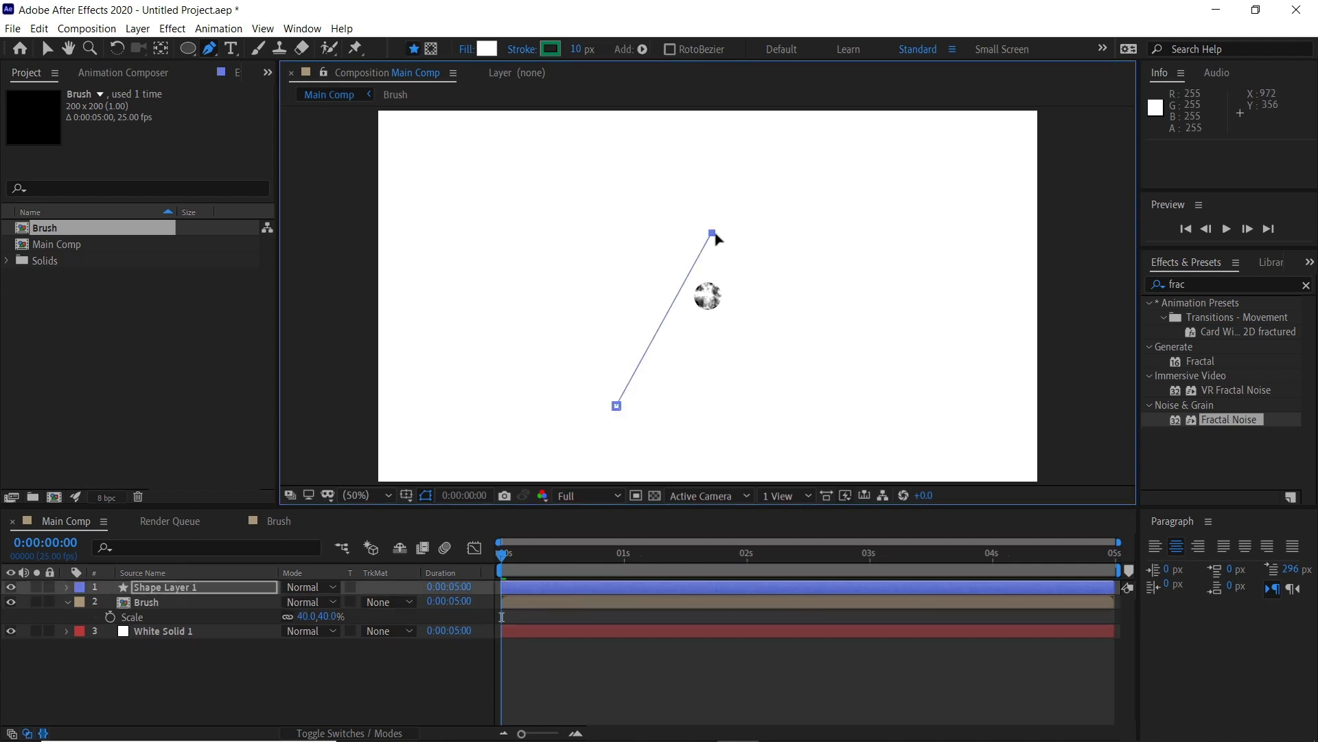
{"action": "left_click_drag", "start_coordinate": [712, 233], "coordinate": [736, 249]}
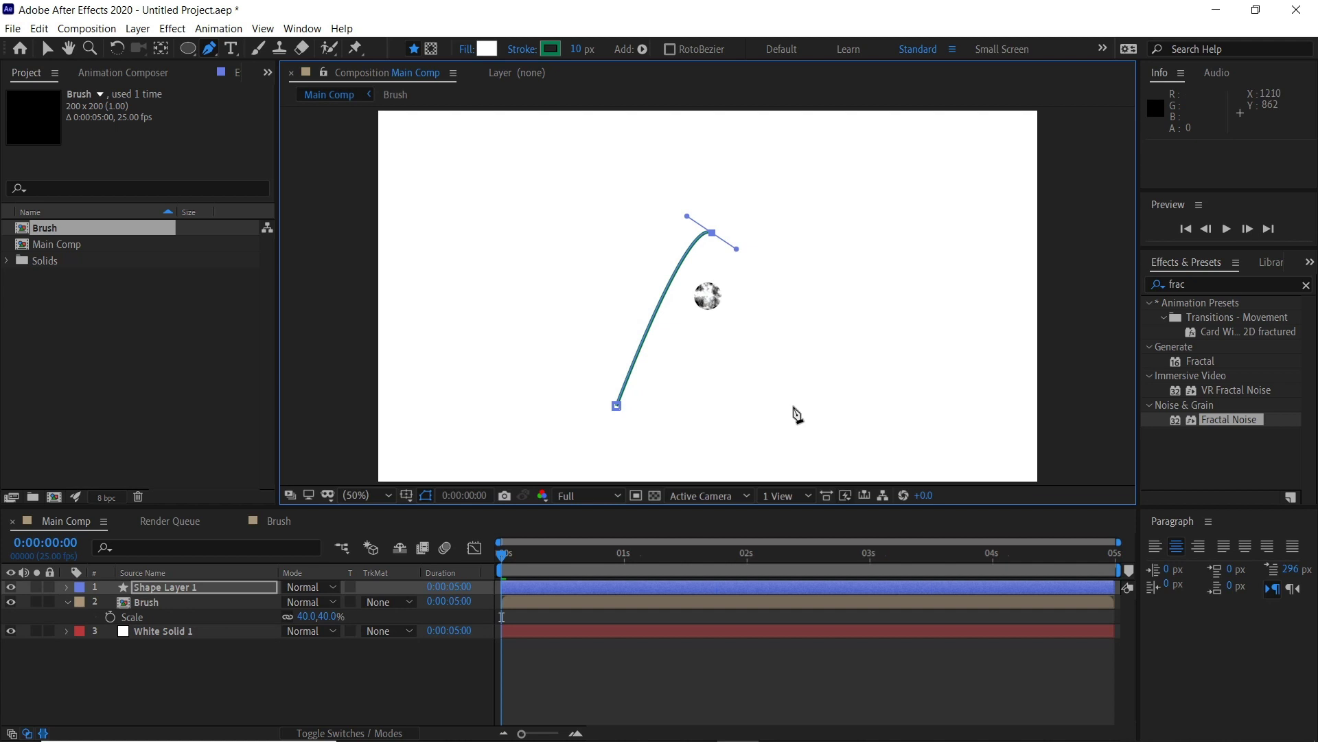
{"action": "left_click_drag", "start_coordinate": [794, 408], "coordinate": [810, 416]}
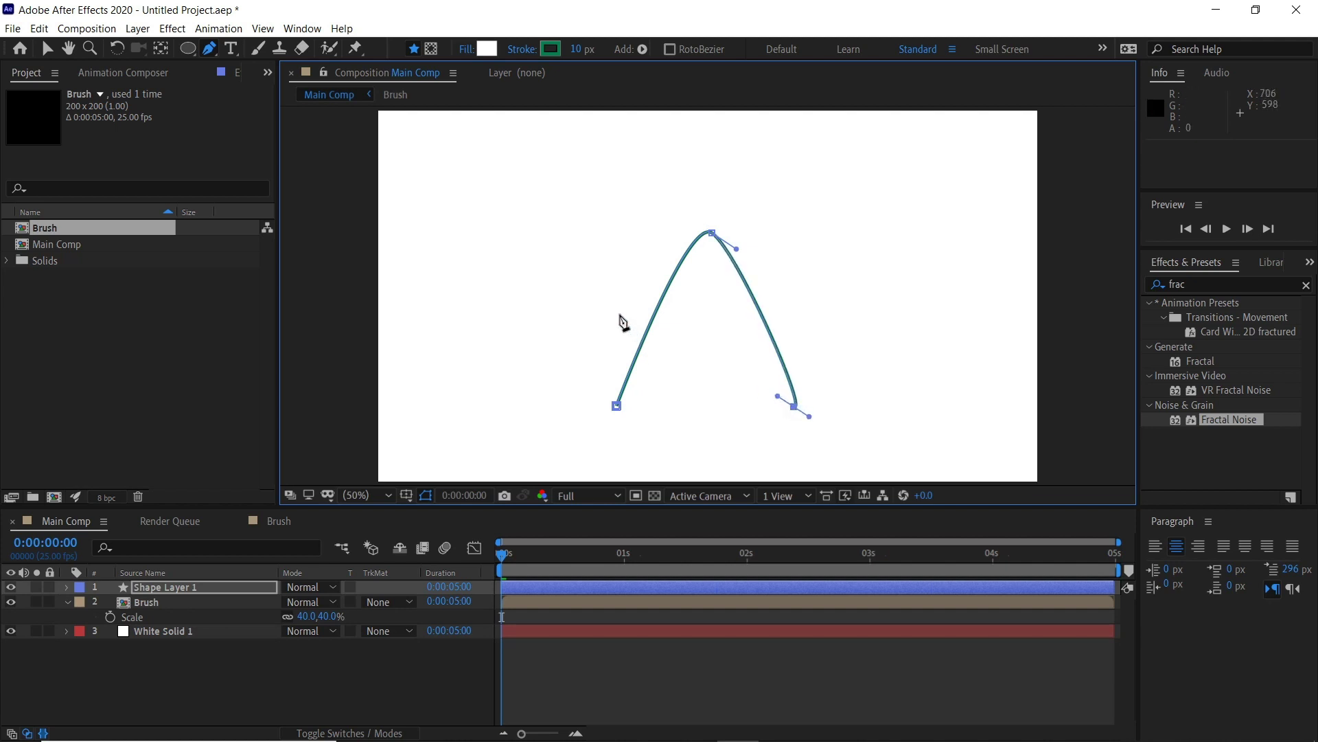
{"action": "left_click_drag", "start_coordinate": [614, 305], "coordinate": [522, 301]}
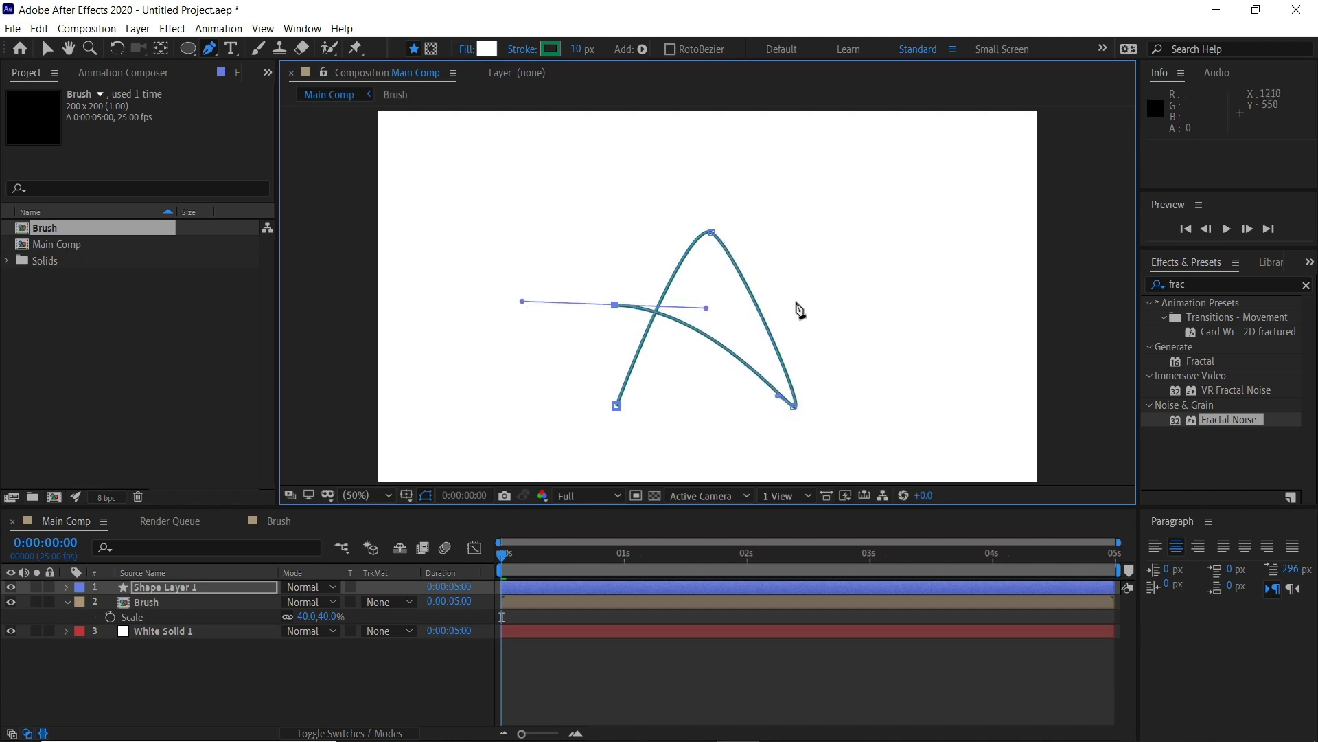
Paste Shape Layer 1's Path 1 into the Brush layer's Position so it travels along the A.
{"action": "left_click", "coordinate": [67, 587]}
{"action": "left_click", "coordinate": [81, 603]}
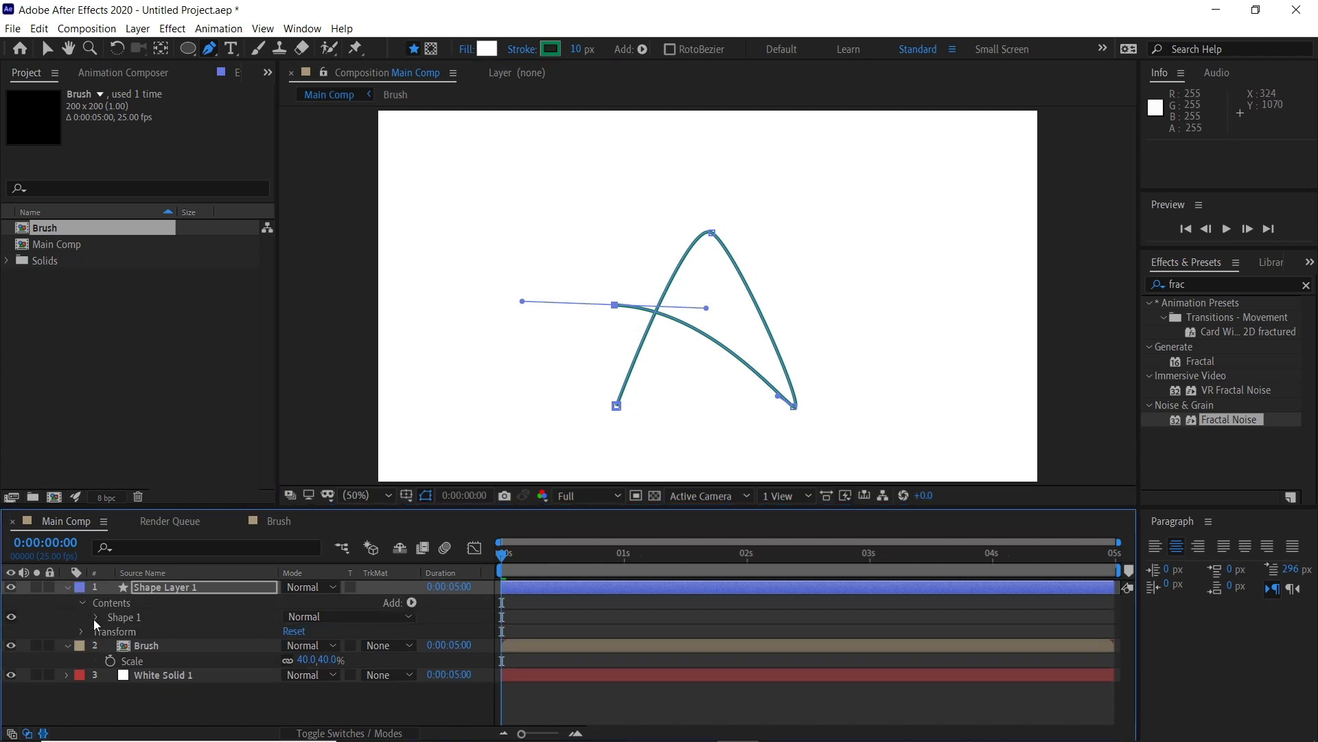
{"action": "left_click", "coordinate": [95, 617]}
{"action": "left_click", "coordinate": [111, 632]}
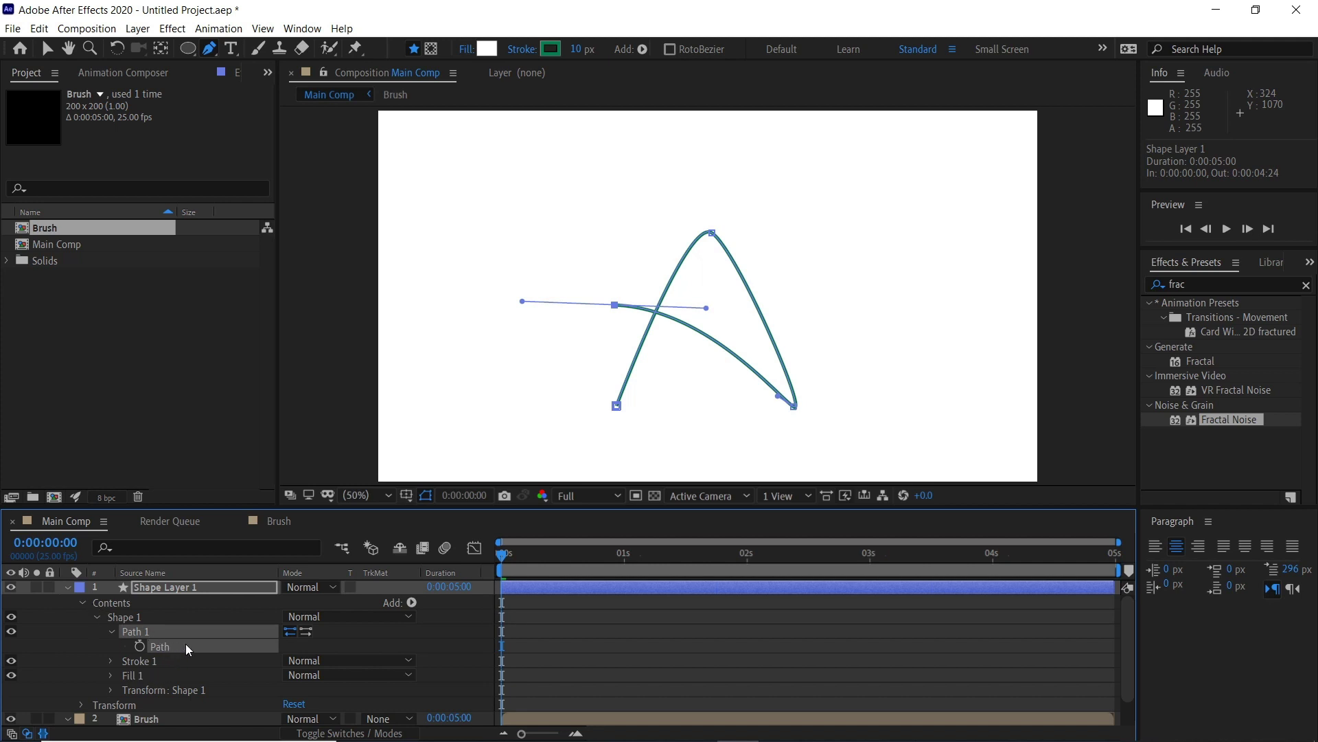
{"action": "scroll", "coordinate": [139, 690], "scroll_direction": "down", "scroll_amount": 2}
{"action": "left_click", "coordinate": [139, 690]}
{"action": "key", "text": "p"}
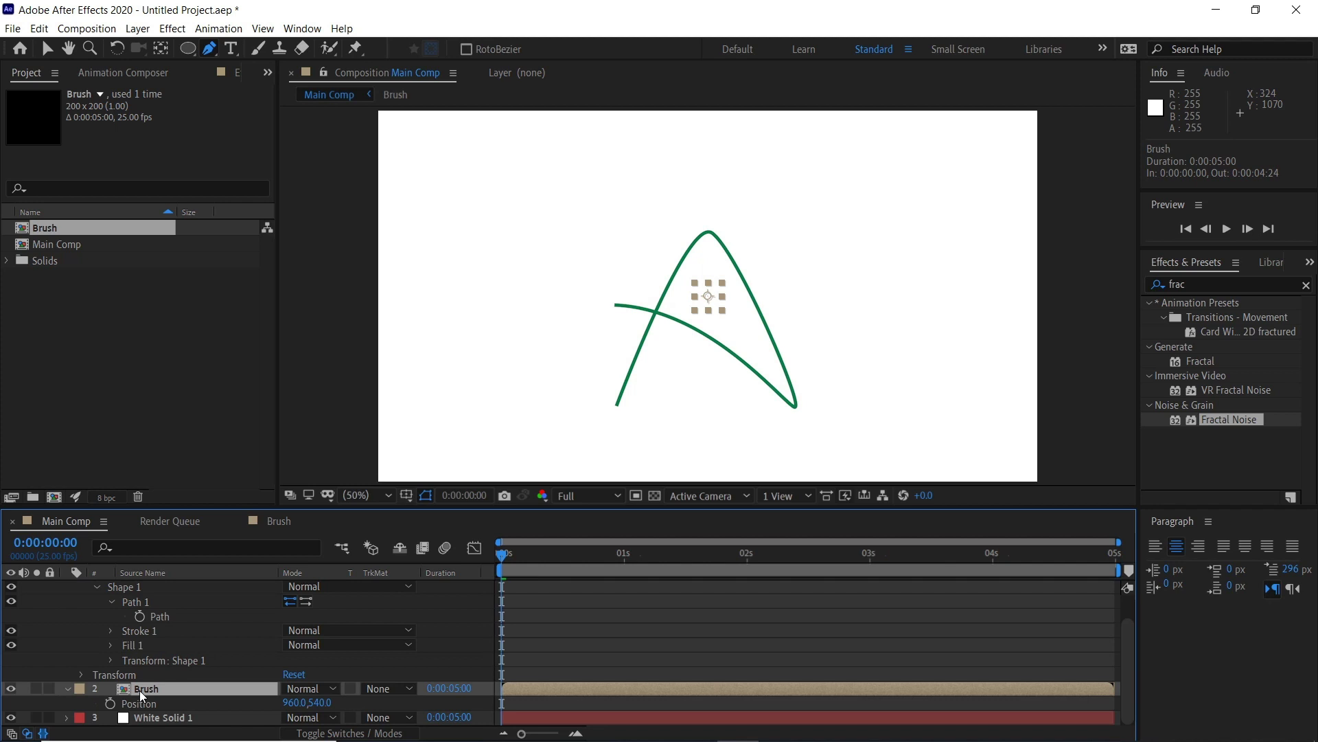
{"action": "left_click", "coordinate": [140, 704]}
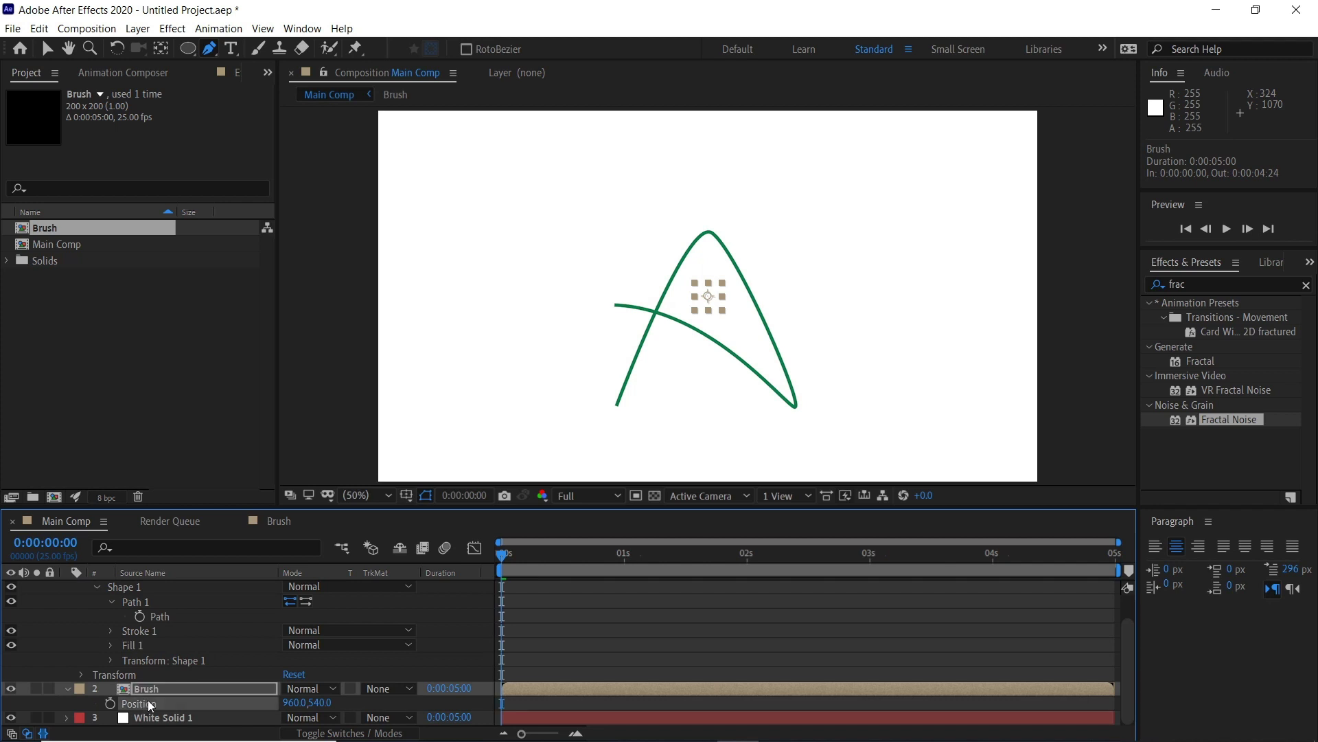
{"action": "key", "text": "ctrl+v"}
{"action": "scroll", "coordinate": [148, 678], "scroll_direction": "up", "scroll_amount": 2}
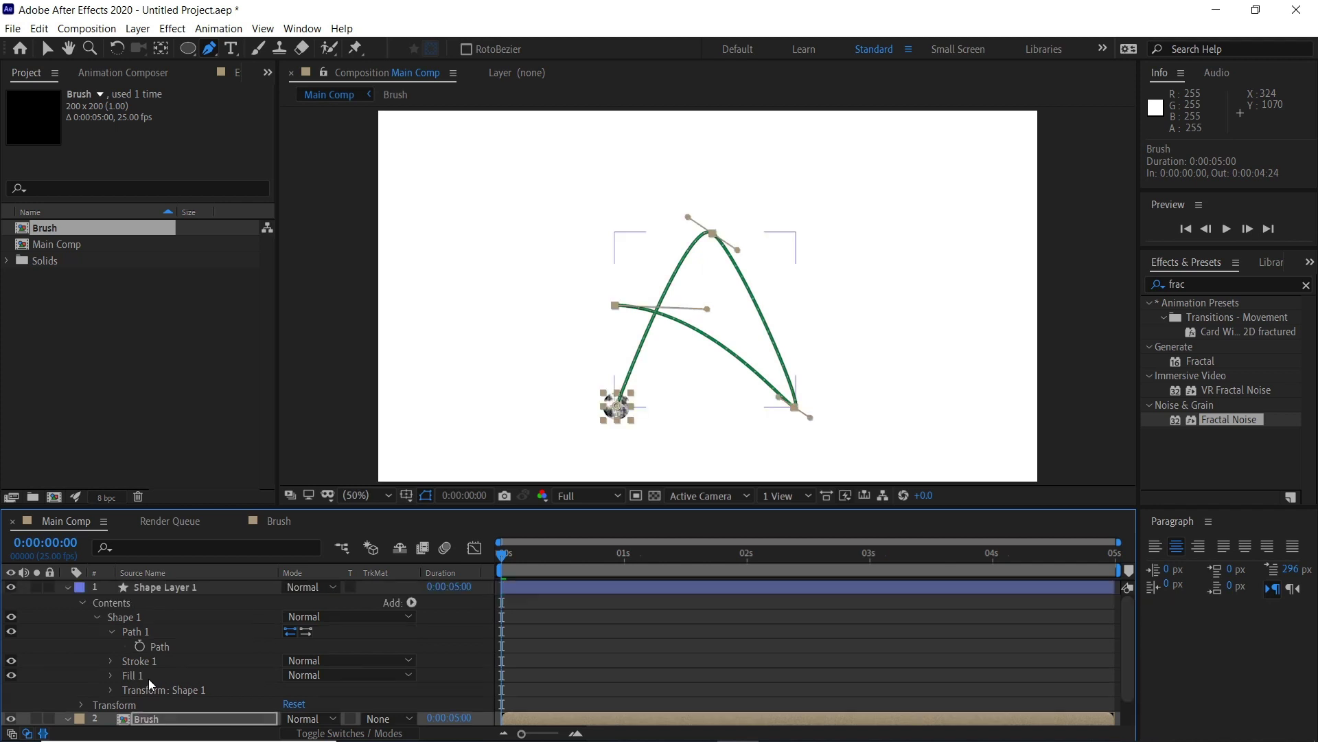
{"action": "left_click", "coordinate": [164, 587]}
Delete Shape Layer 1 and preview the brush moving along the path.
{"action": "key", "text": "Delete"}
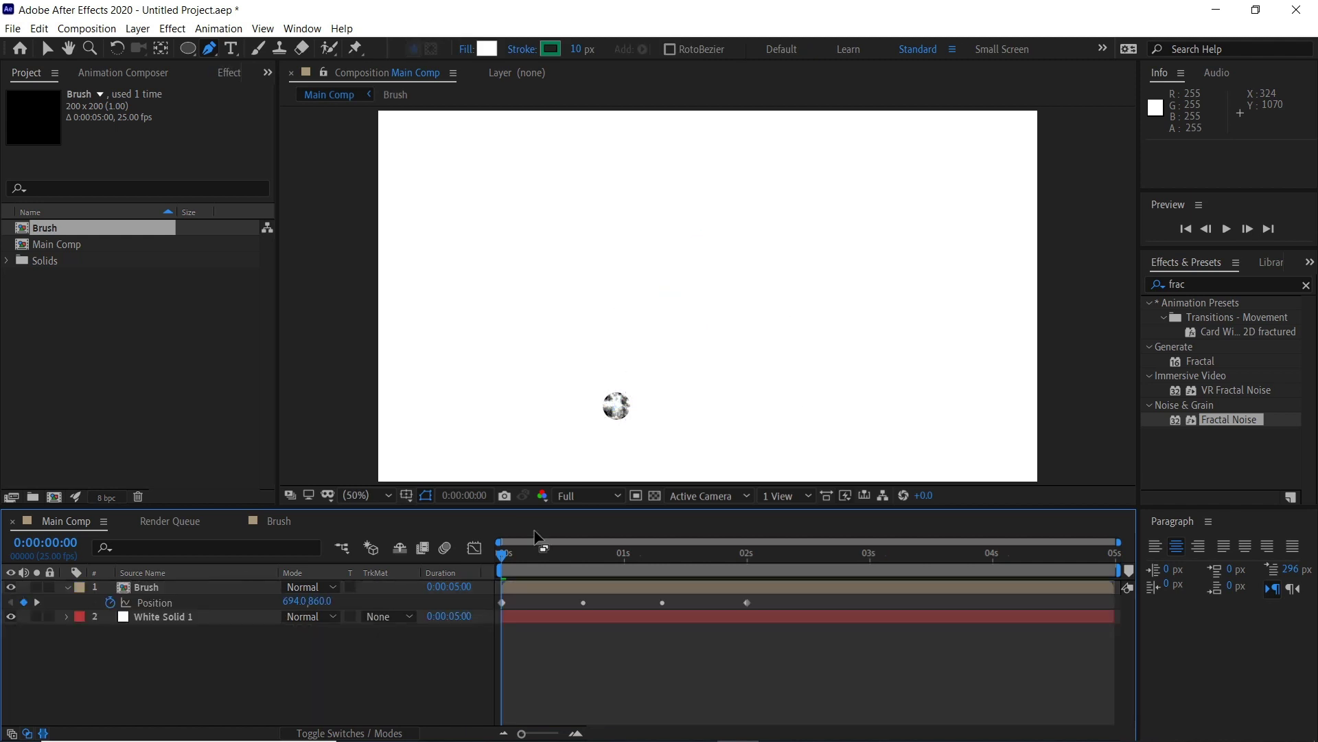
{"action": "key", "text": "space"}
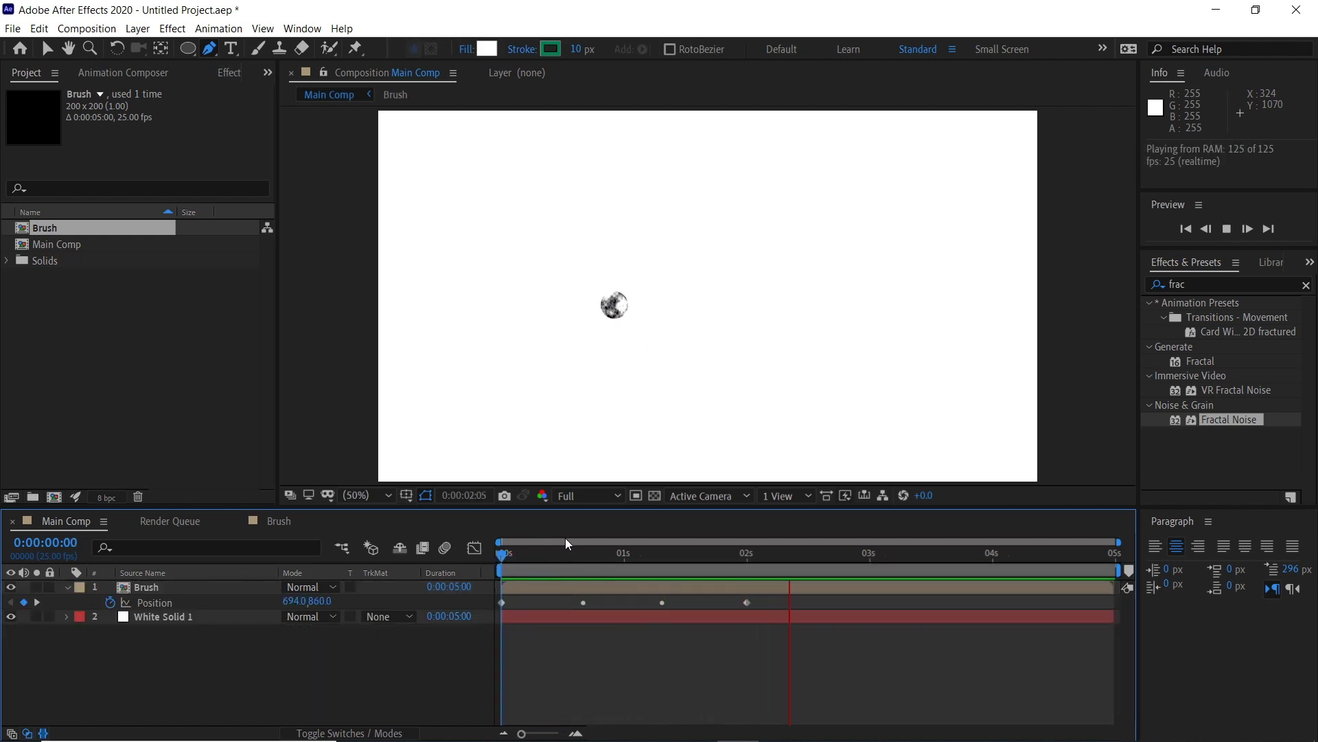
{"action": "left_click", "coordinate": [604, 551]}
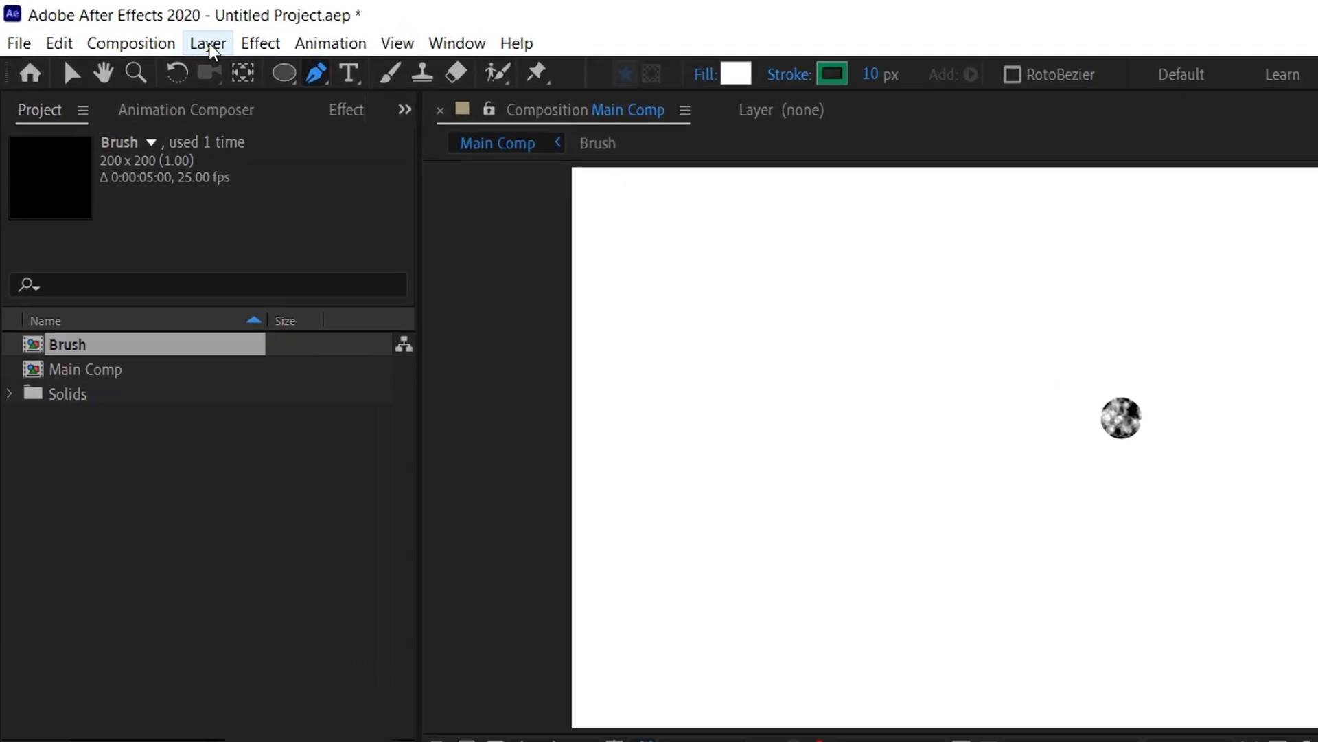
Add a new Adjustment Layer on top of the Main Comp layers.
{"action": "left_click", "coordinate": [208, 46]}
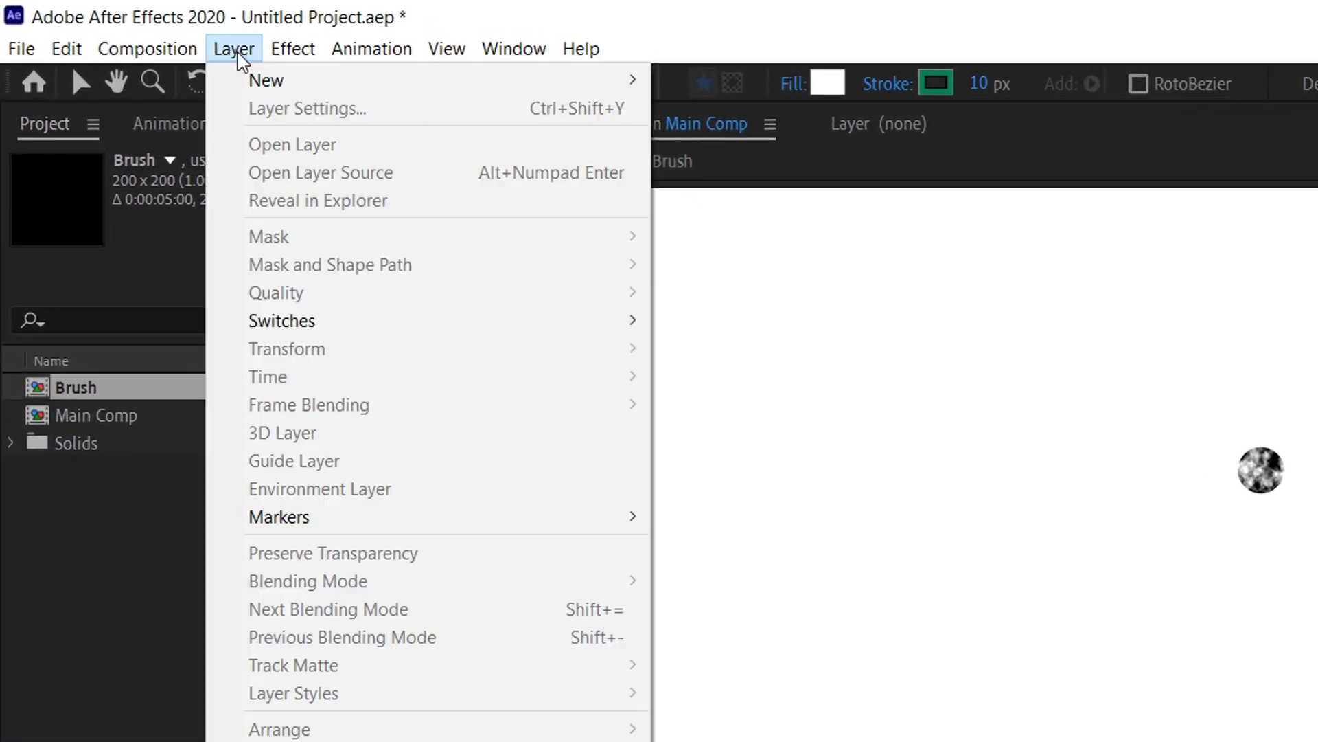
{"action": "mouse_move", "coordinate": [236, 70]}
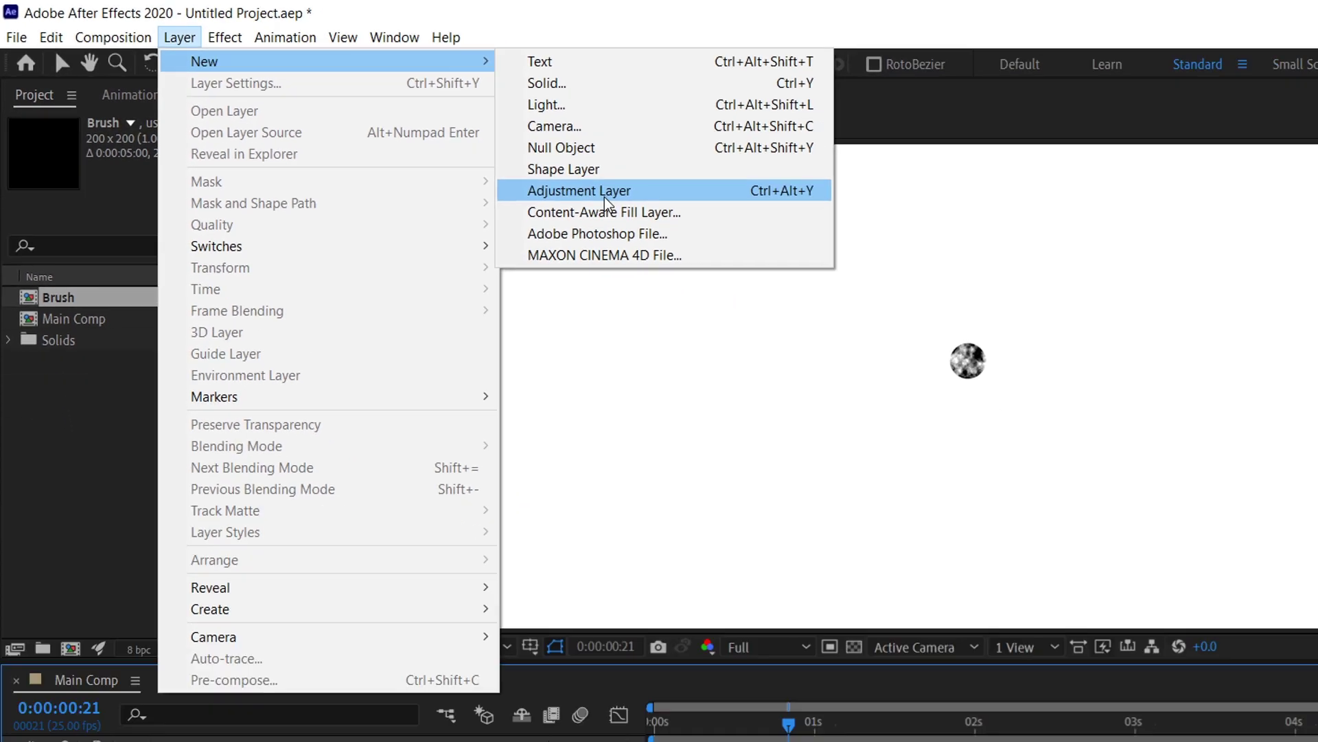
{"action": "left_click", "coordinate": [827, 251]}
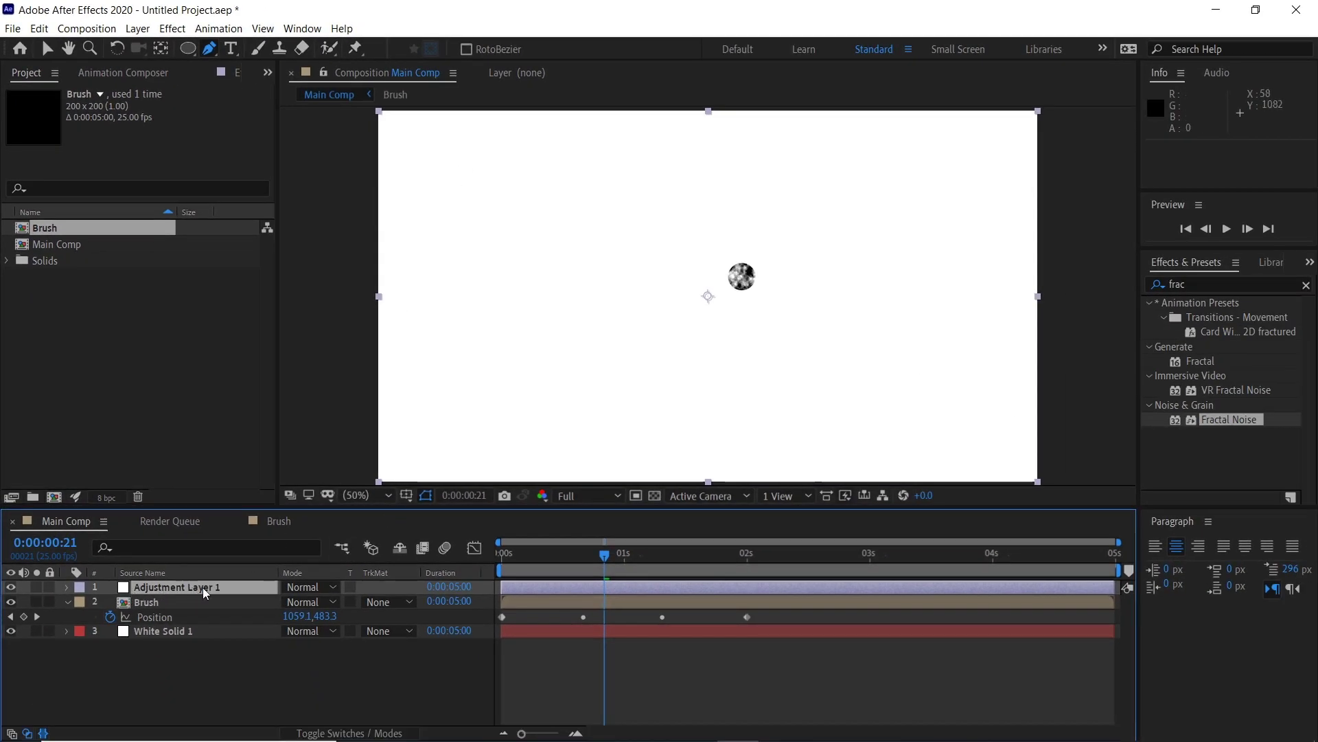
Apply the Echo effect to Adjustment Layer 1.
{"action": "left_click", "coordinate": [234, 74]}
{"action": "key", "text": "ctrl+5"}
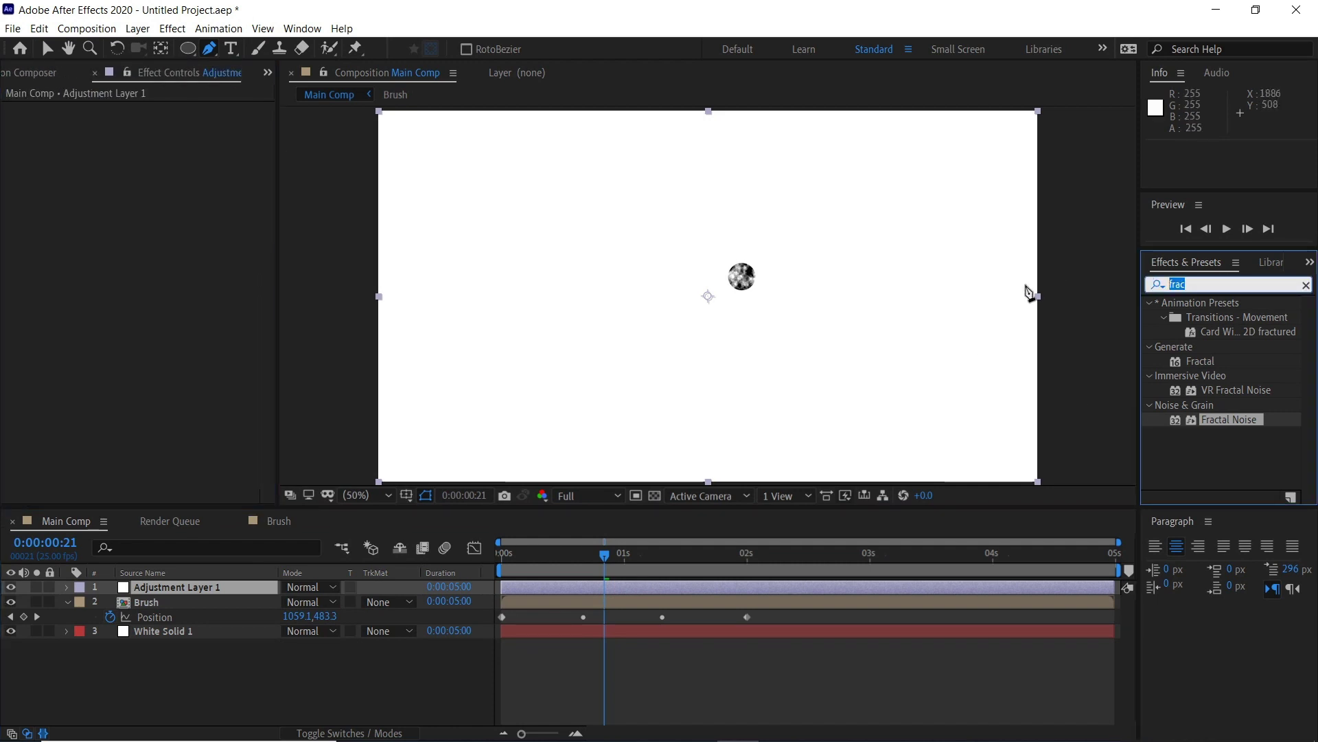
{"action": "type", "text": "ech"}
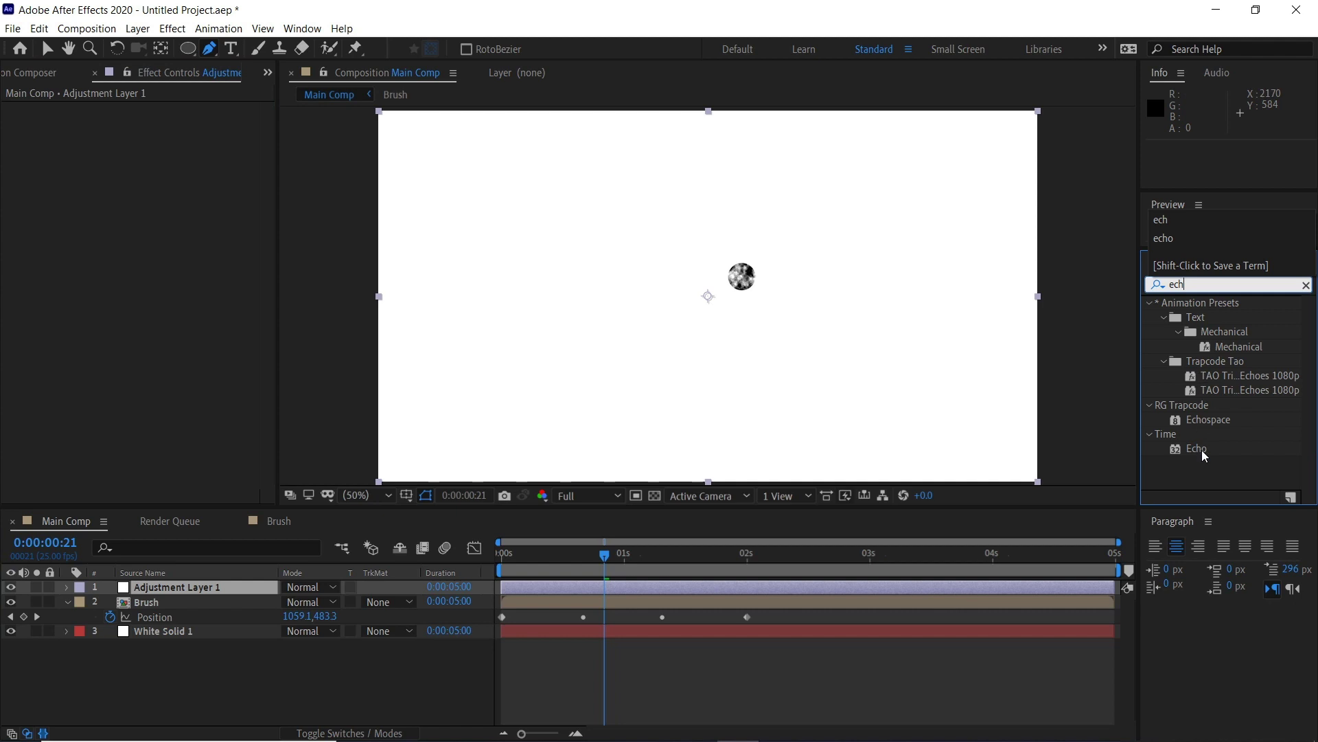
{"action": "left_click_drag", "start_coordinate": [1203, 454], "coordinate": [211, 595]}
{"action": "key", "text": "v"}
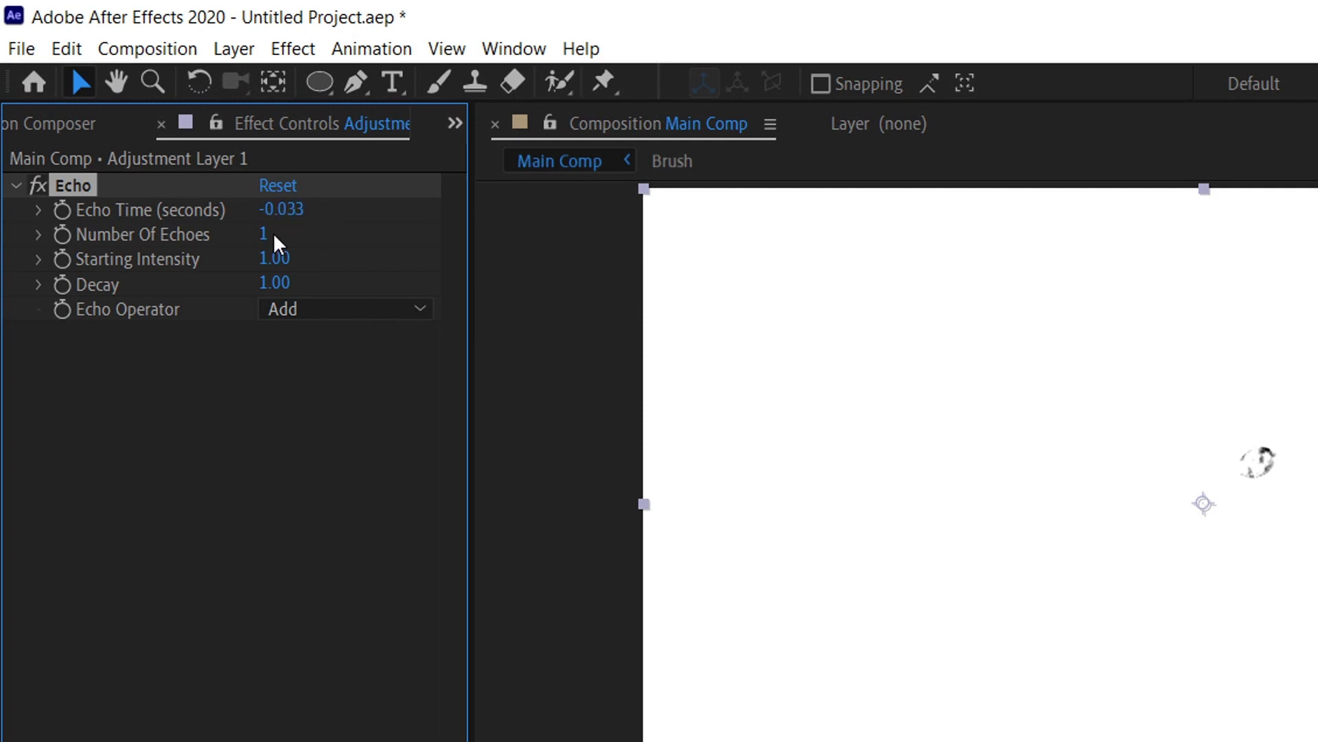
Set Echo's Number Of Echoes to 400 and Echo Operator to Minimum.
{"action": "left_click", "coordinate": [266, 234]}
{"action": "type", "text": "400"}
{"action": "key", "text": "Return"}
{"action": "left_click", "coordinate": [323, 309]}
{"action": "left_click", "coordinate": [361, 379]}
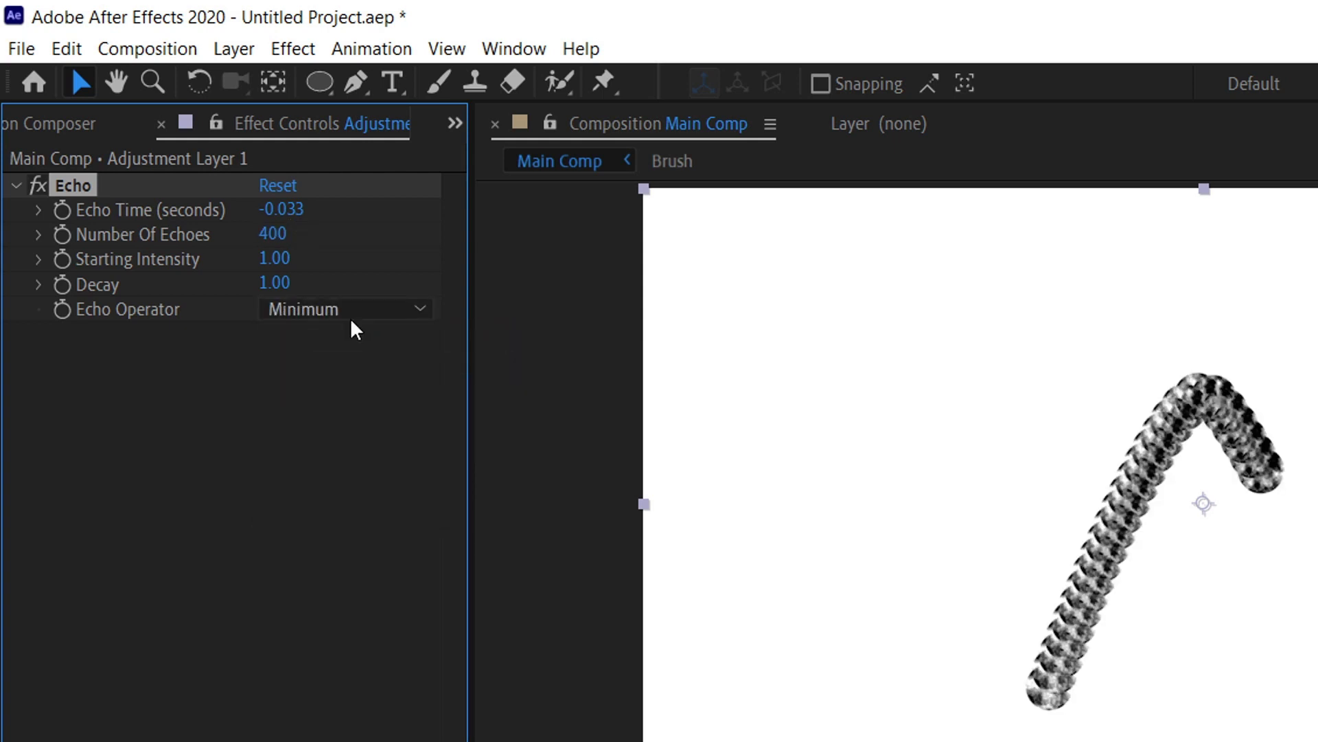
Change Echo Time to -0.01, then refine it to -0.005 seconds.
{"action": "left_click", "coordinate": [293, 212]}
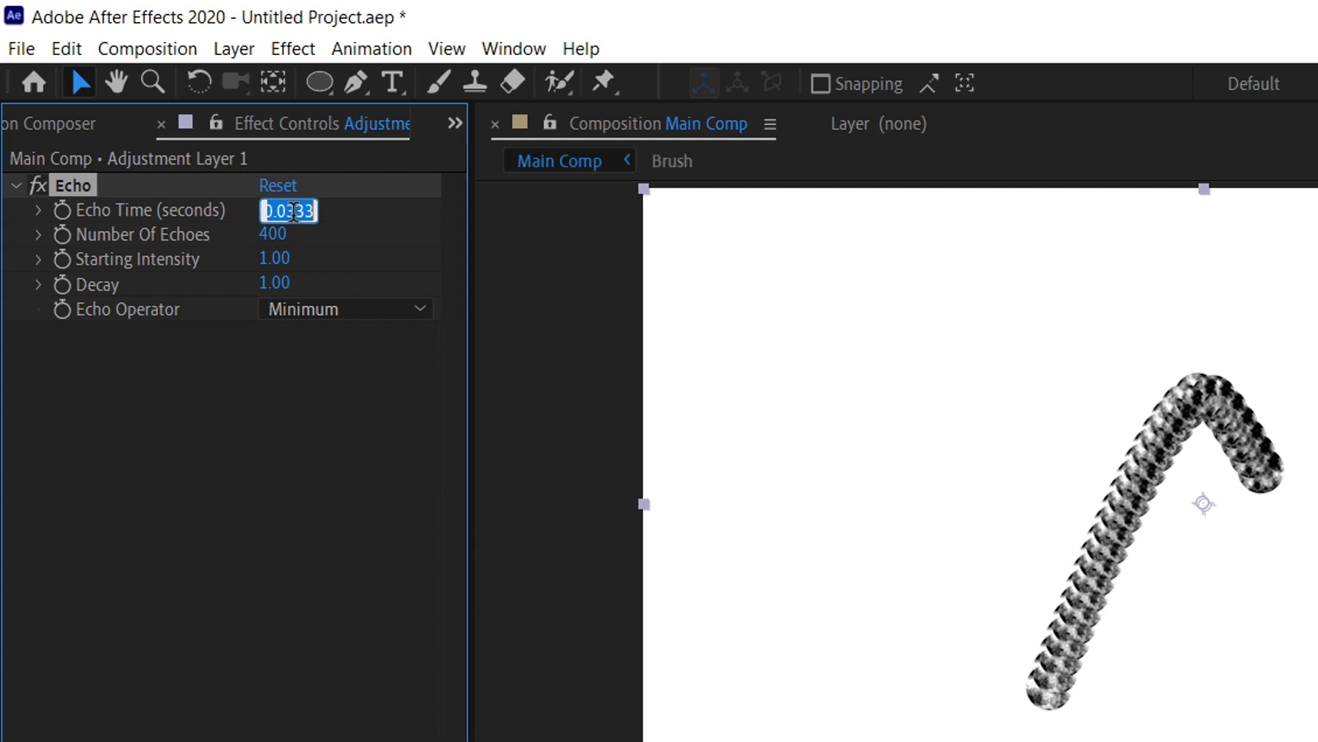
{"action": "left_click_drag", "start_coordinate": [285, 212], "coordinate": [303, 183]}
{"action": "type", "text": "1"}
{"action": "left_click", "coordinate": [314, 454]}
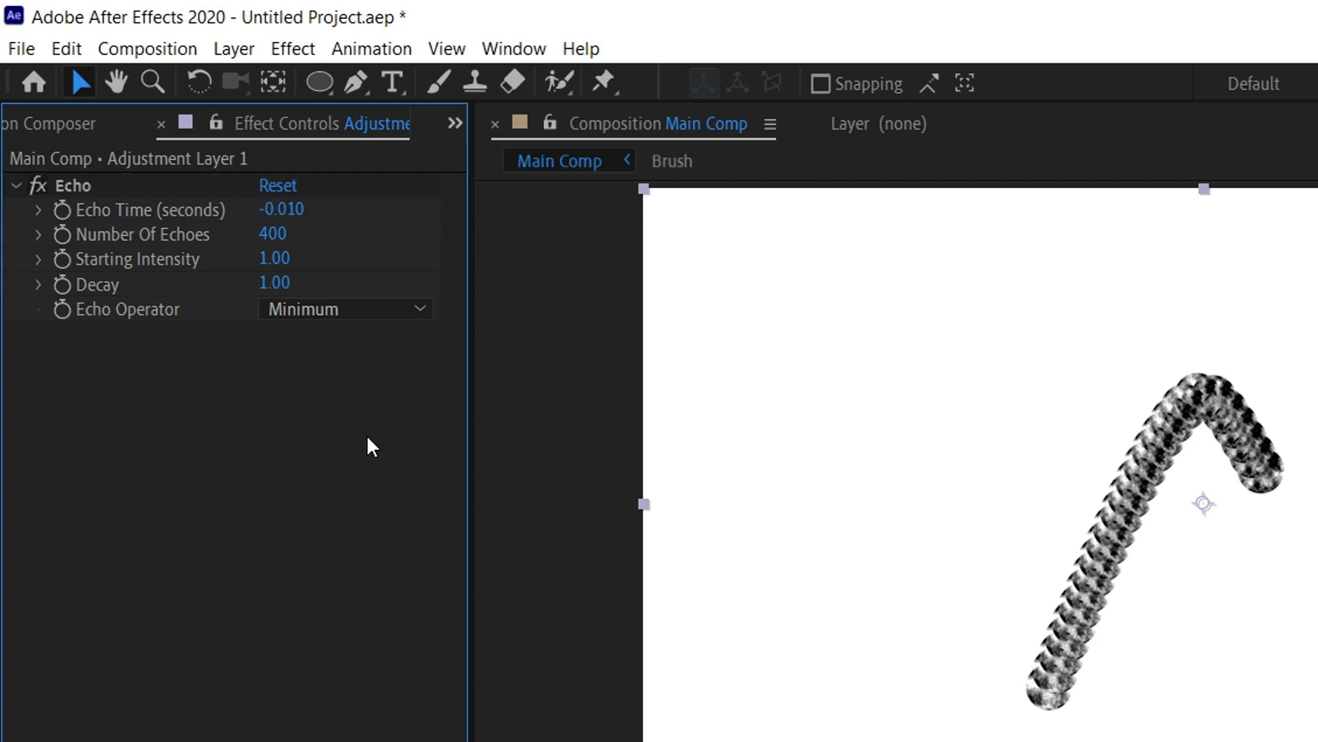
{"action": "scroll", "coordinate": [1080, 433], "scroll_direction": "up", "scroll_amount": 4}
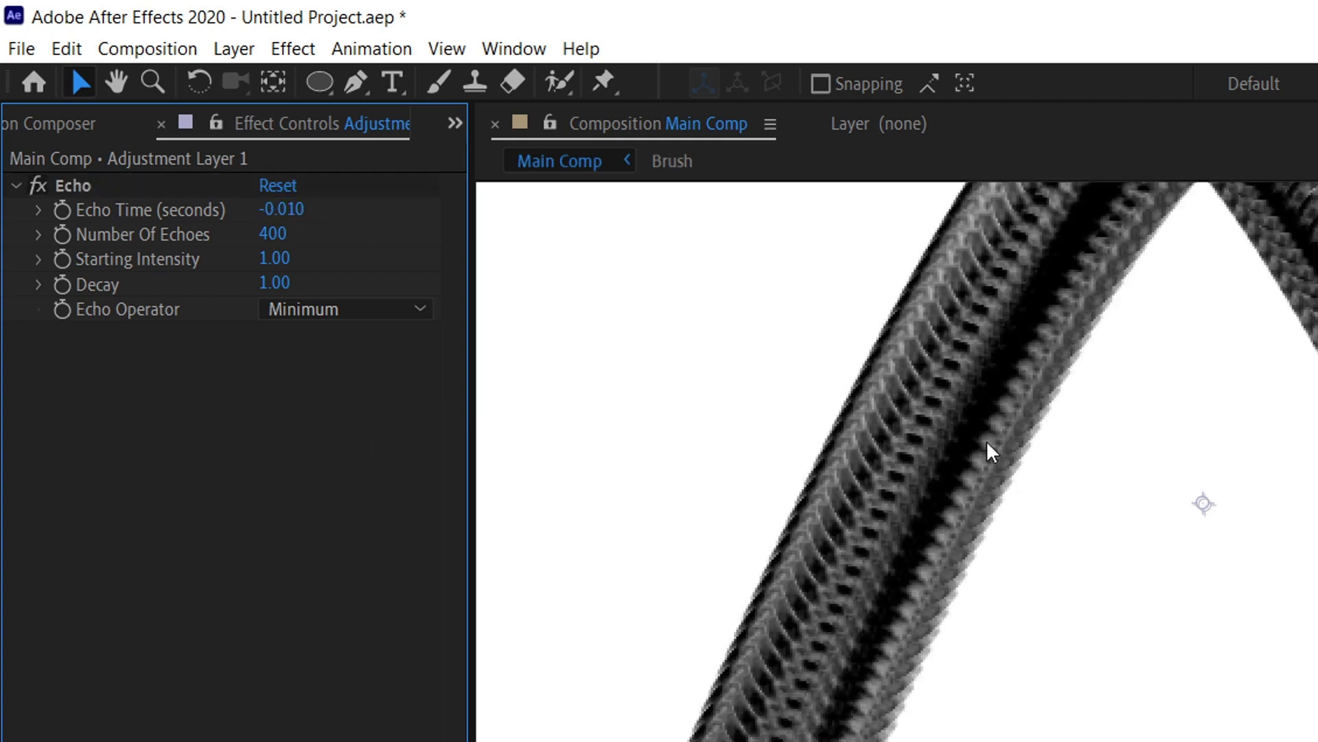
{"action": "left_click", "coordinate": [300, 211]}
{"action": "left_click_drag", "start_coordinate": [297, 213], "coordinate": [345, 217]}
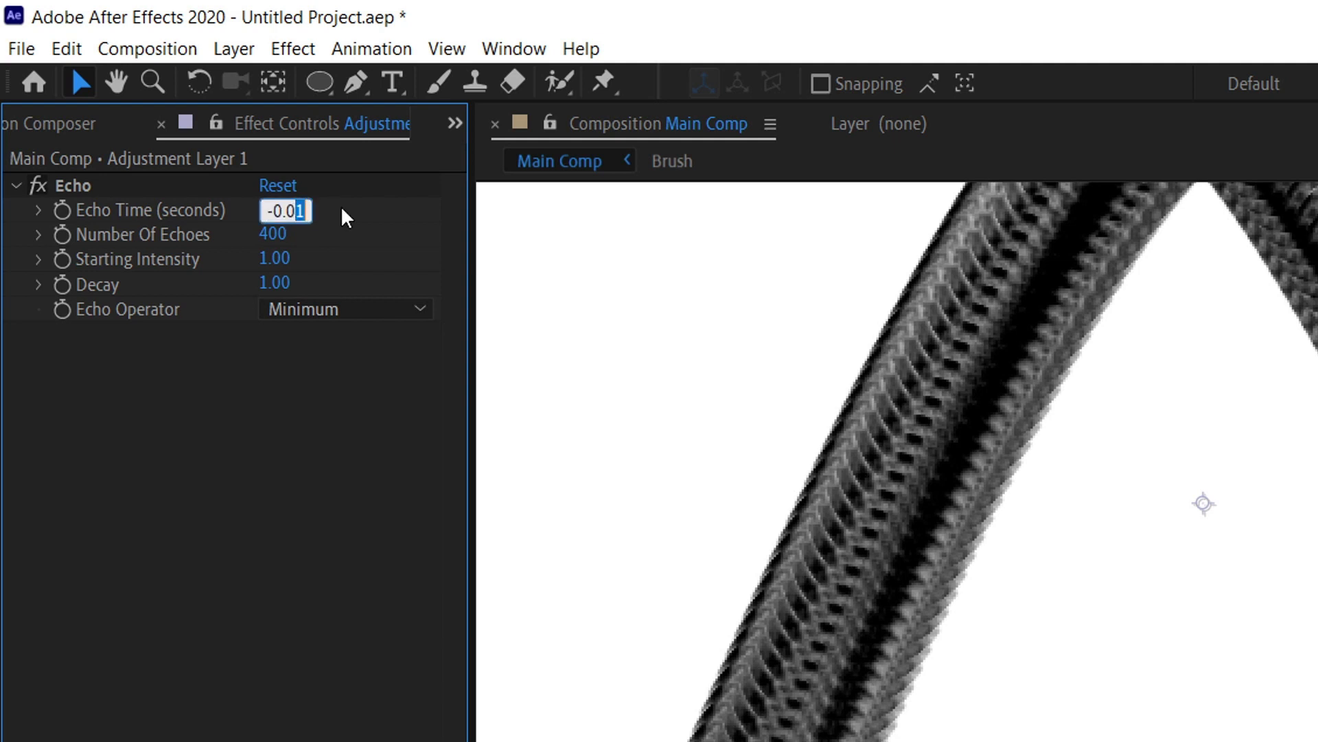
{"action": "key", "text": "ctrl+a"}
{"action": "type", "text": "0.005"}
{"action": "key", "text": "Return"}
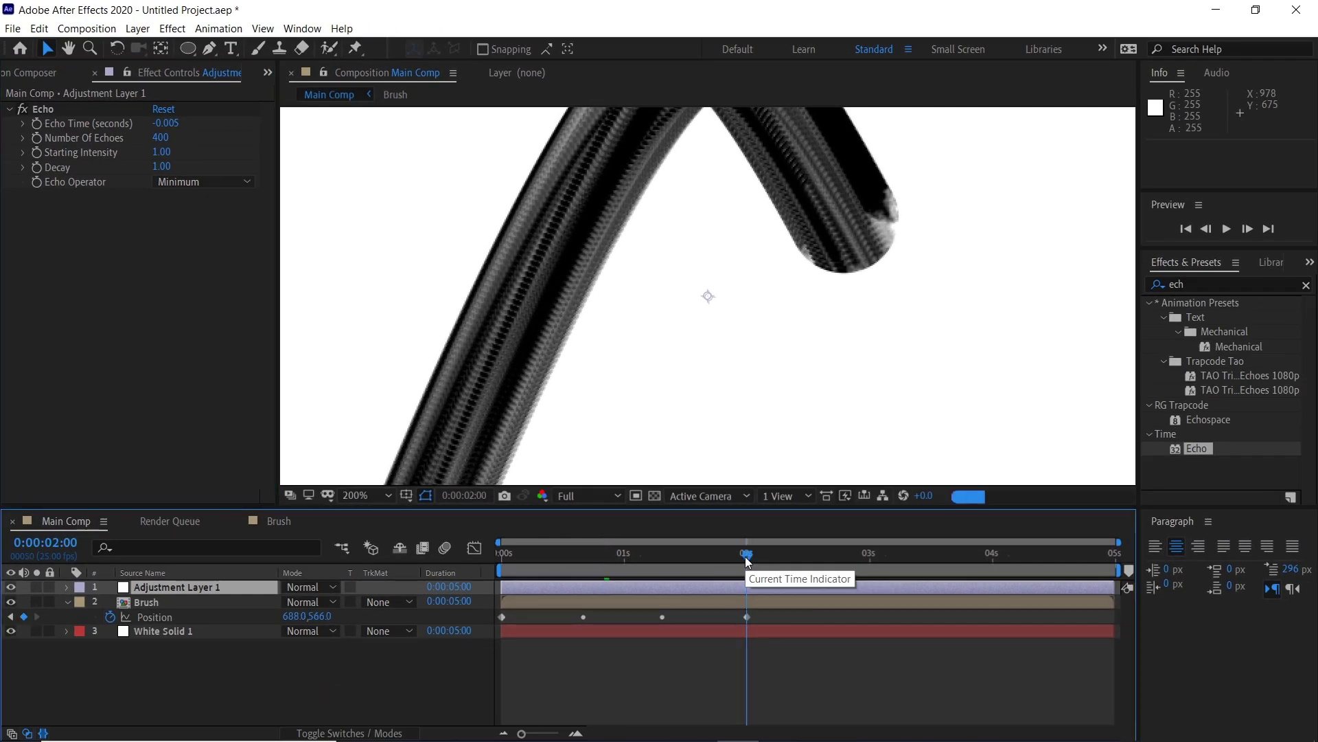
Change Echo's Number Of Echoes to 300, then raise it to 450.
{"action": "key", "text": "comma"}
{"action": "key", "text": "comma"}
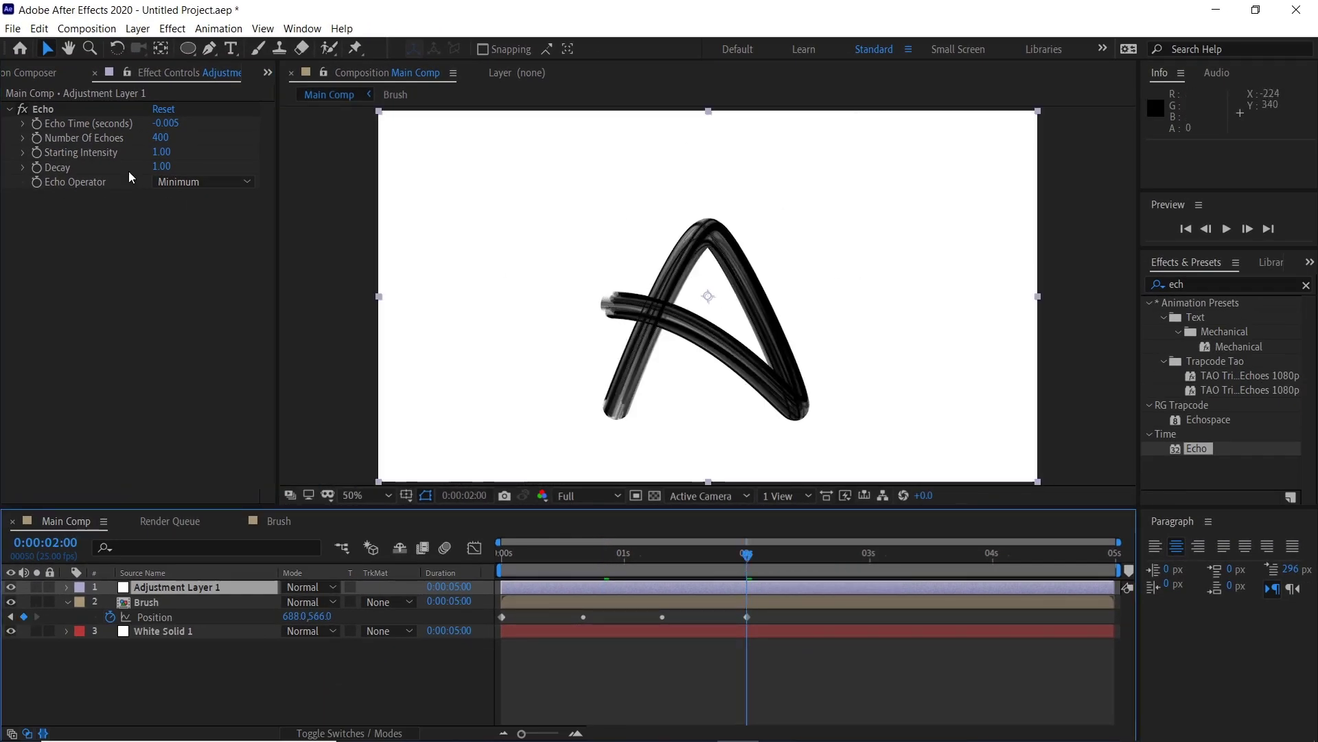
{"action": "left_click", "coordinate": [162, 138]}
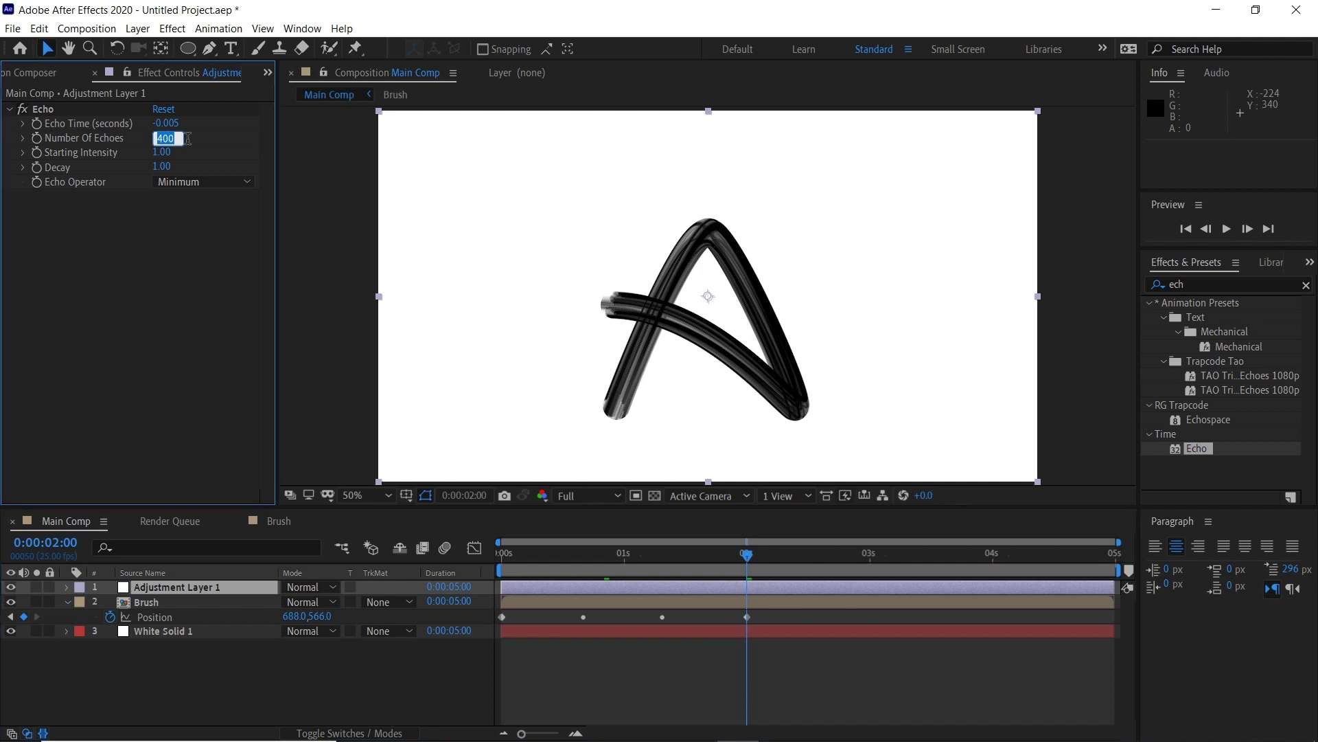
{"action": "type", "text": "300"}
{"action": "key", "text": "Return"}
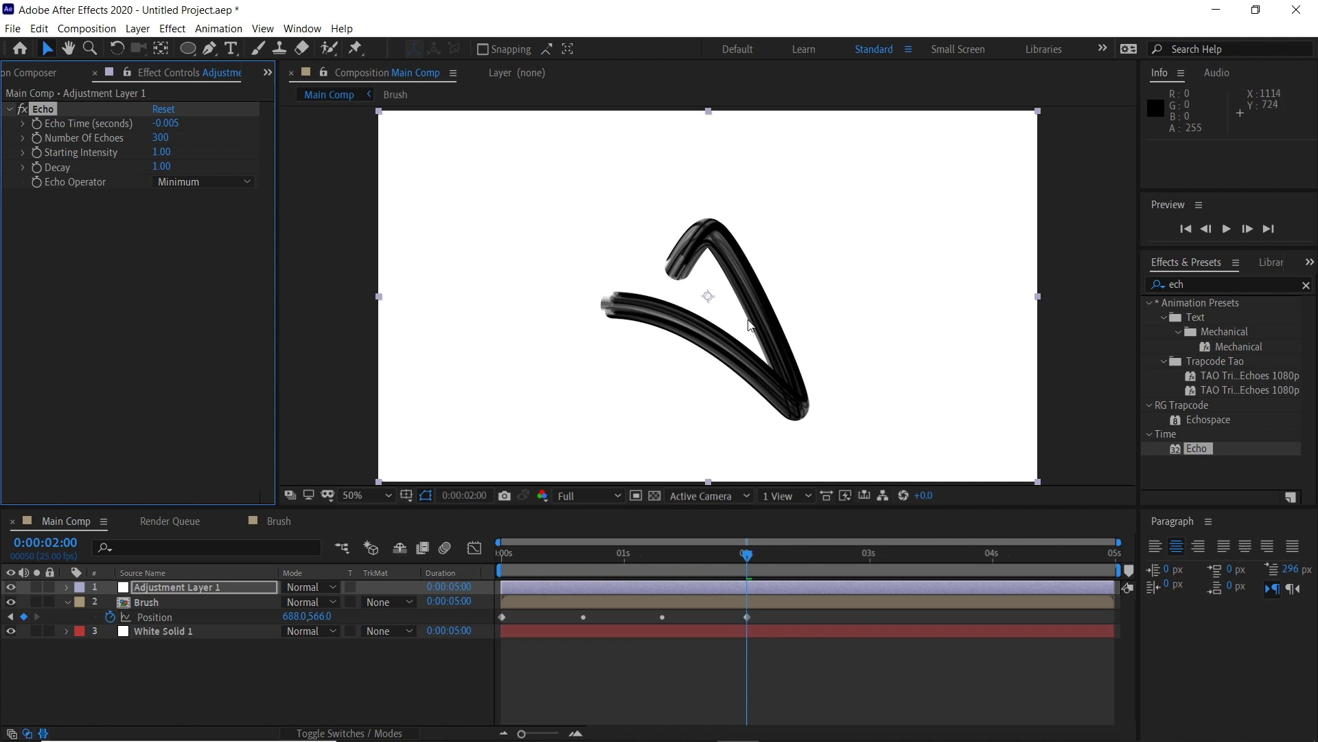
{"action": "left_click", "coordinate": [164, 138]}
{"action": "key", "text": "Return"}
Set a starting Scale keyframe of 40% on the Brush layer at 0:00.
{"action": "left_click", "coordinate": [273, 632]}
{"action": "key", "text": "t"}
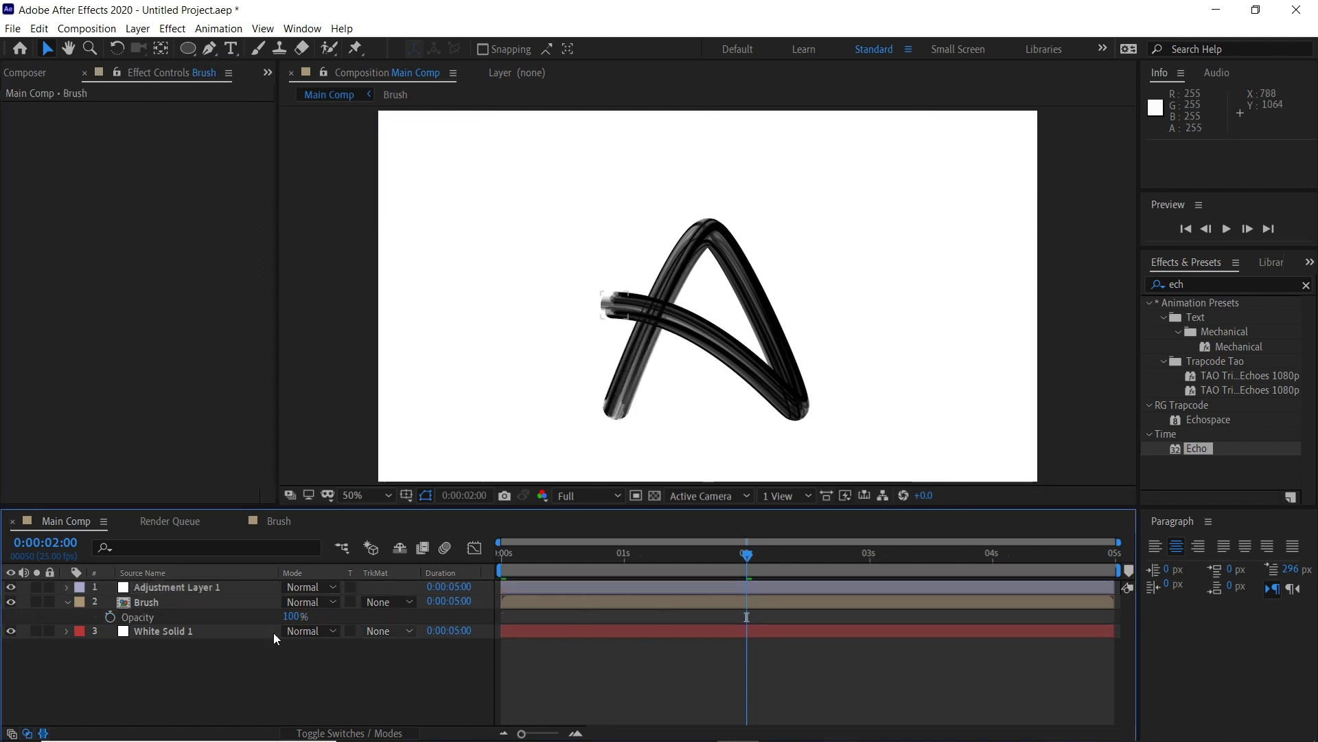
{"action": "left_click", "coordinate": [172, 600]}
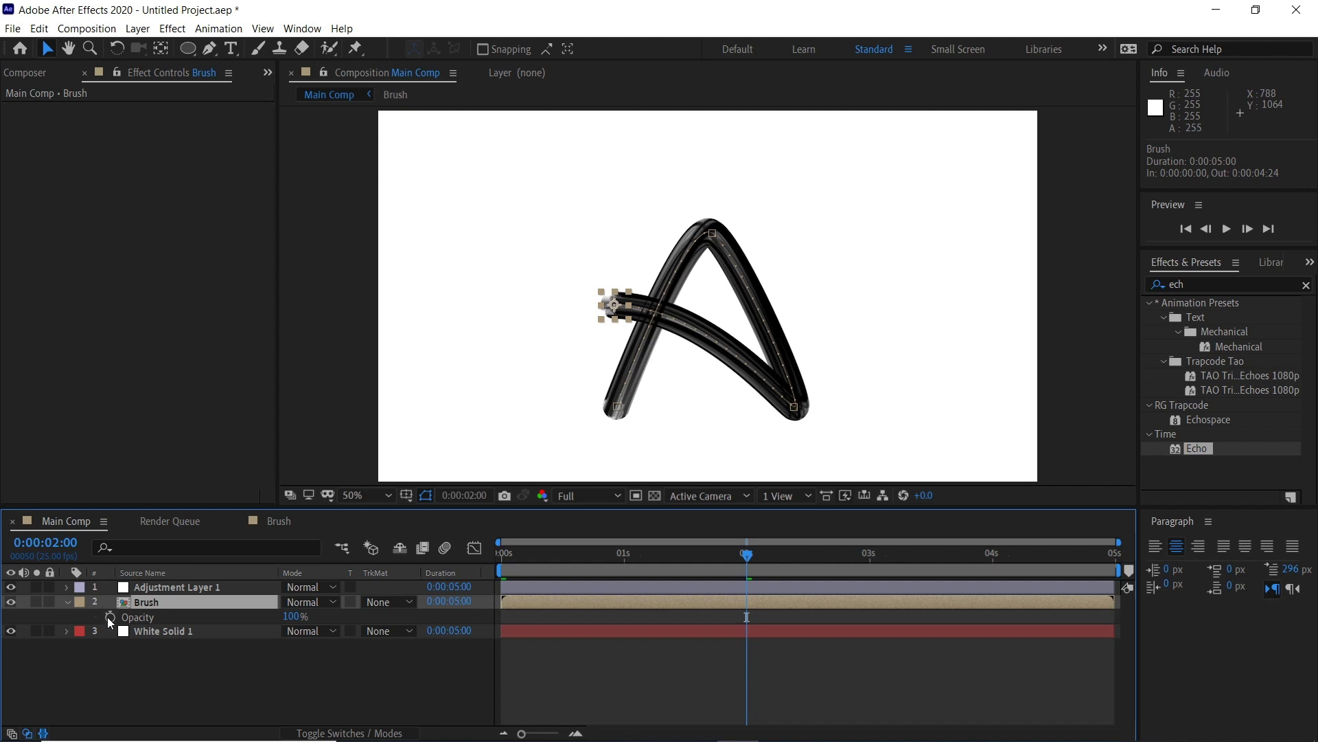
{"action": "key", "text": "s"}
{"action": "key", "text": "Home"}
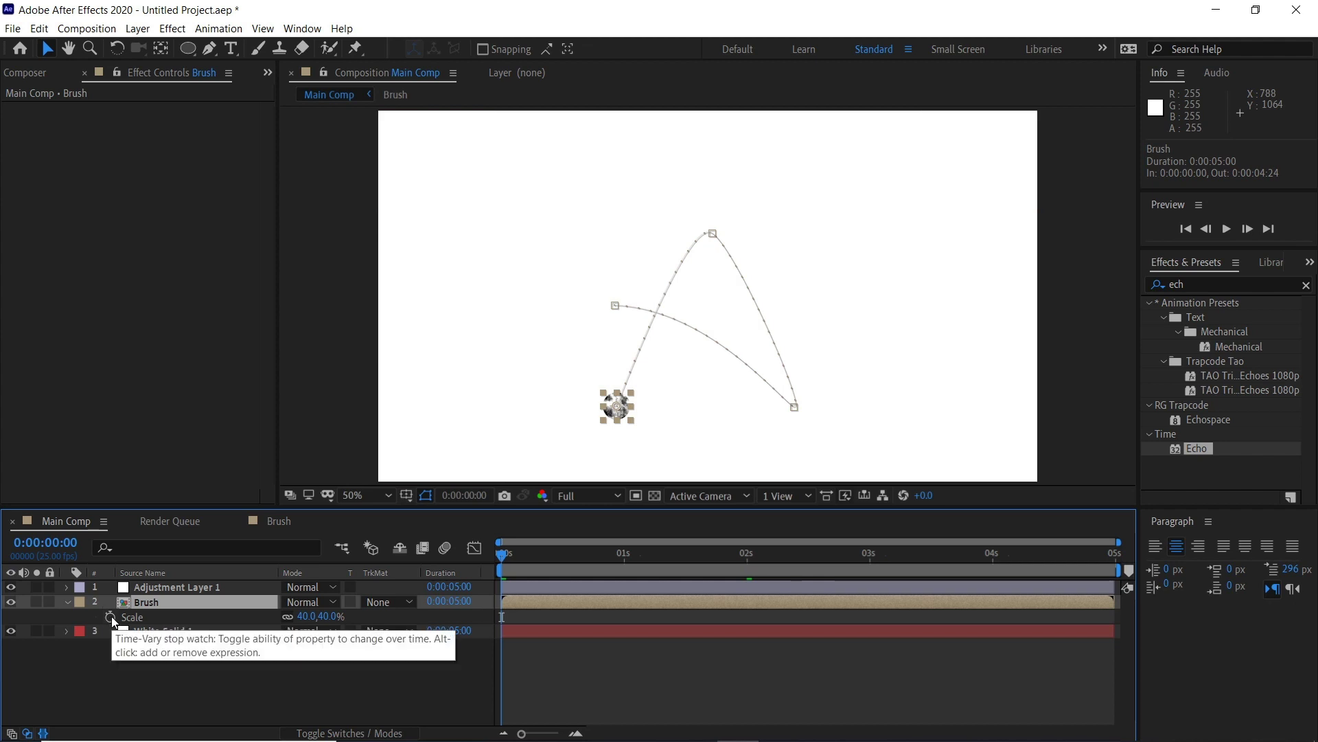
{"action": "left_click", "coordinate": [110, 616]}
Add Brush Scale keyframes of 30% at 1:12 and 20% at 2:00.
{"action": "left_click", "coordinate": [685, 555]}
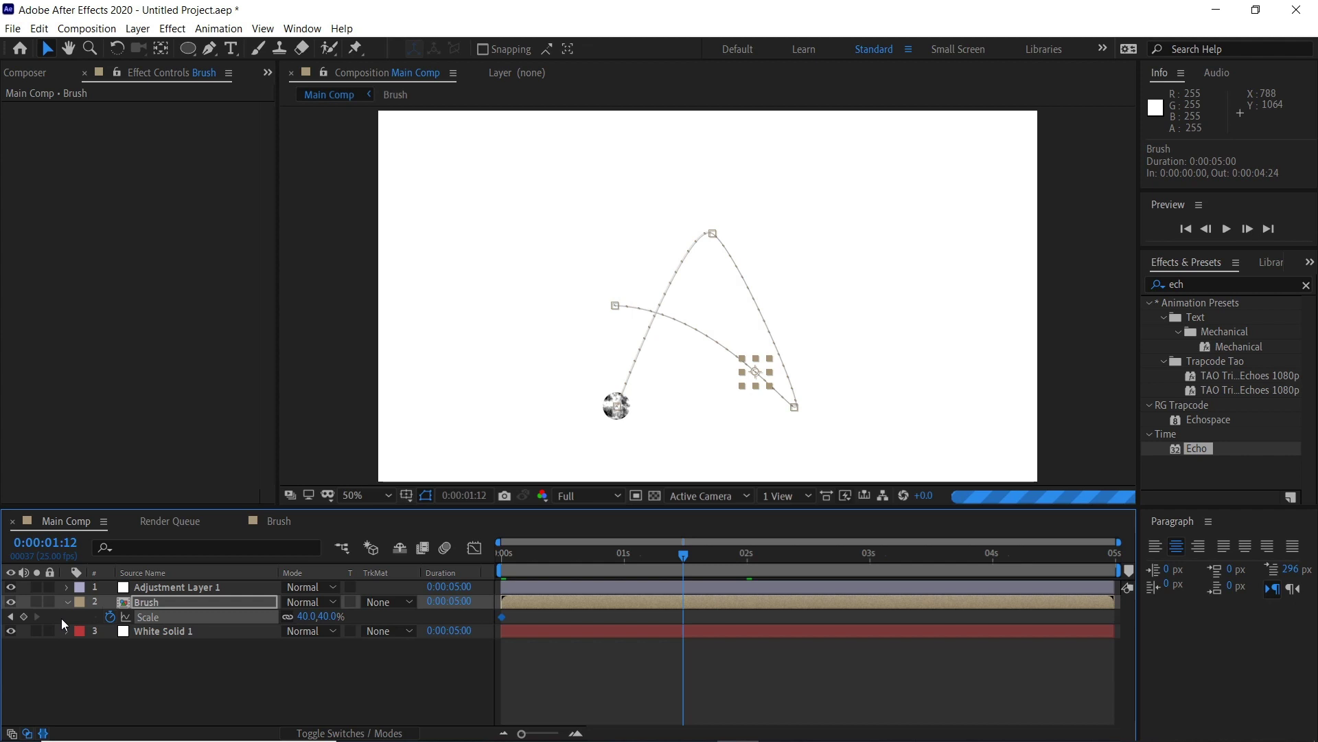
{"action": "left_click", "coordinate": [312, 615]}
{"action": "type", "text": "30"}
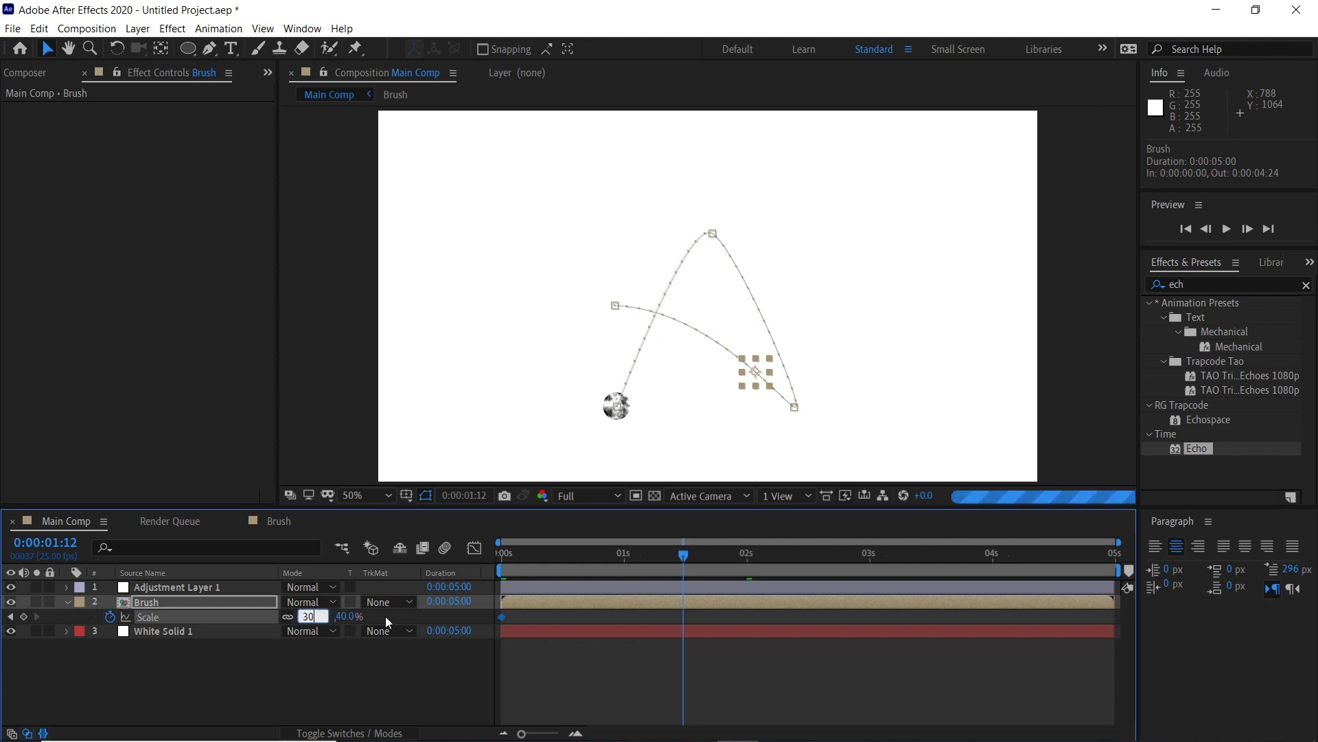
{"action": "key", "text": "Return"}
{"action": "left_click", "coordinate": [743, 554]}
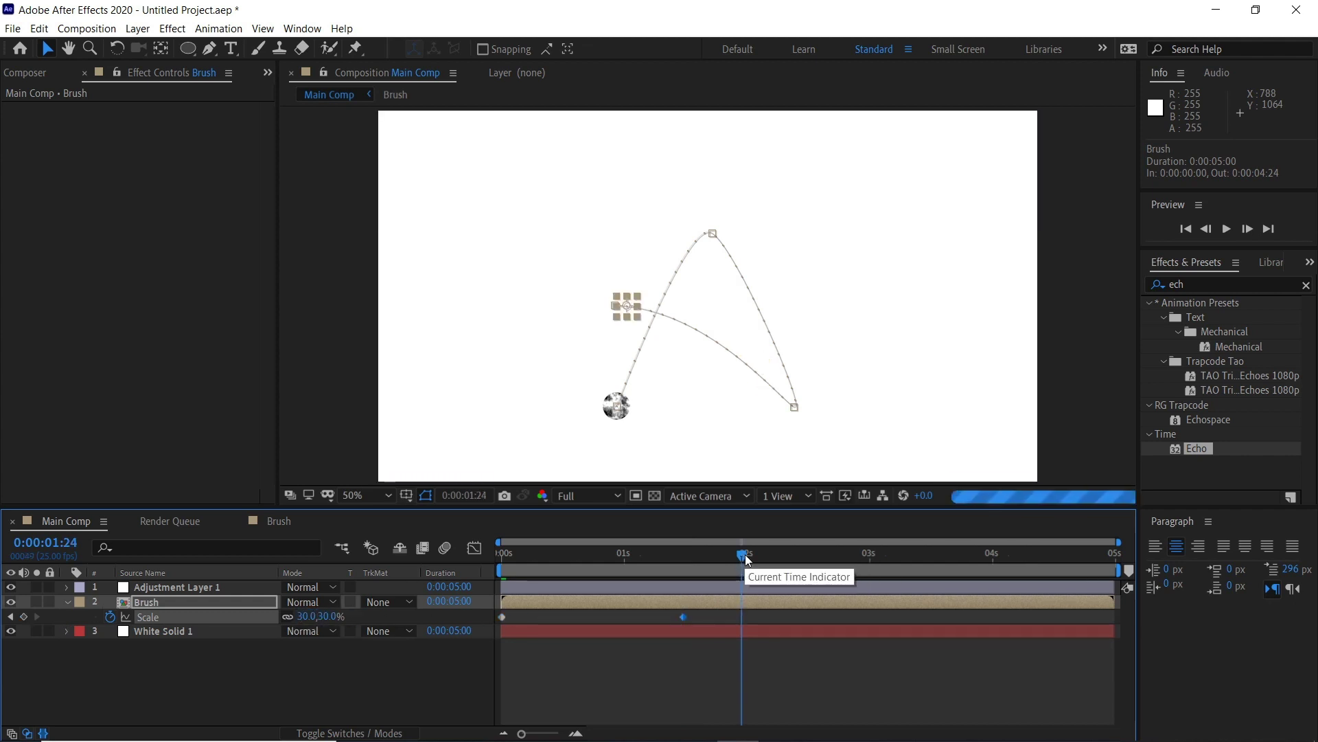
{"action": "left_click", "coordinate": [745, 555]}
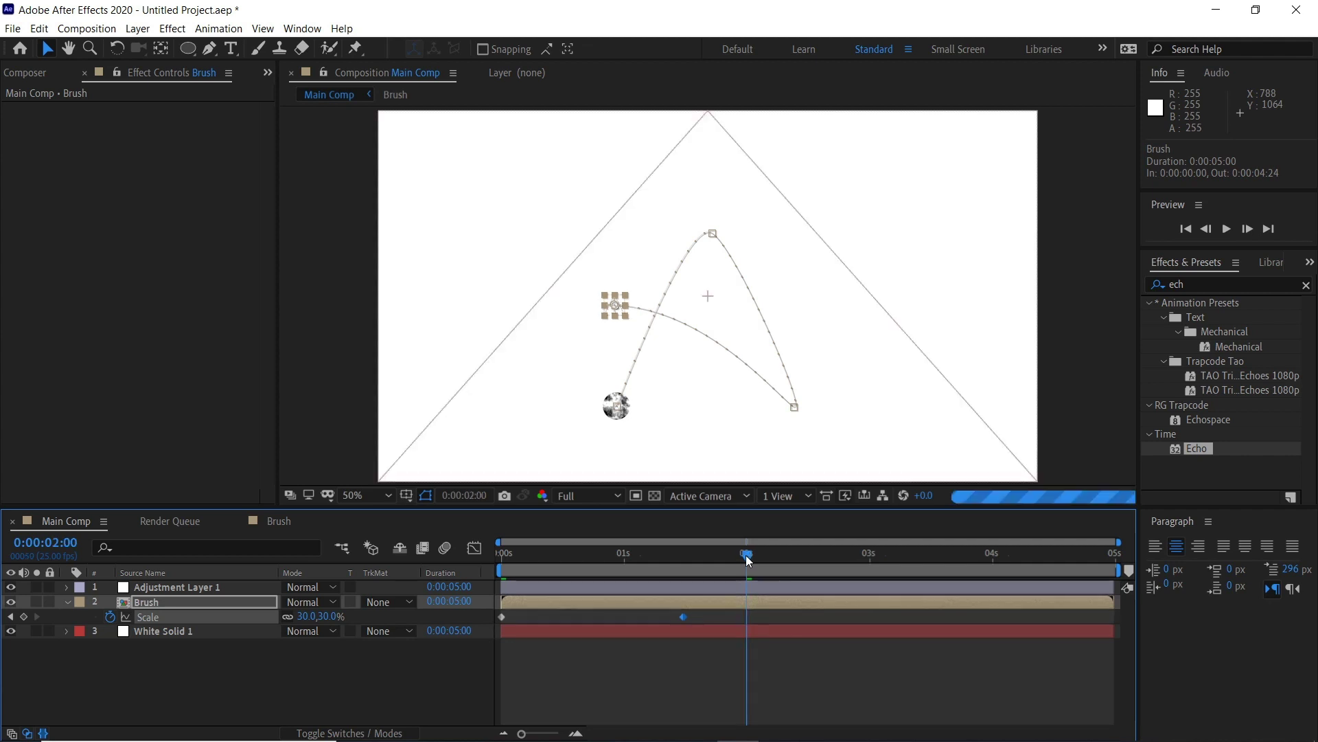
{"action": "left_click", "coordinate": [311, 617]}
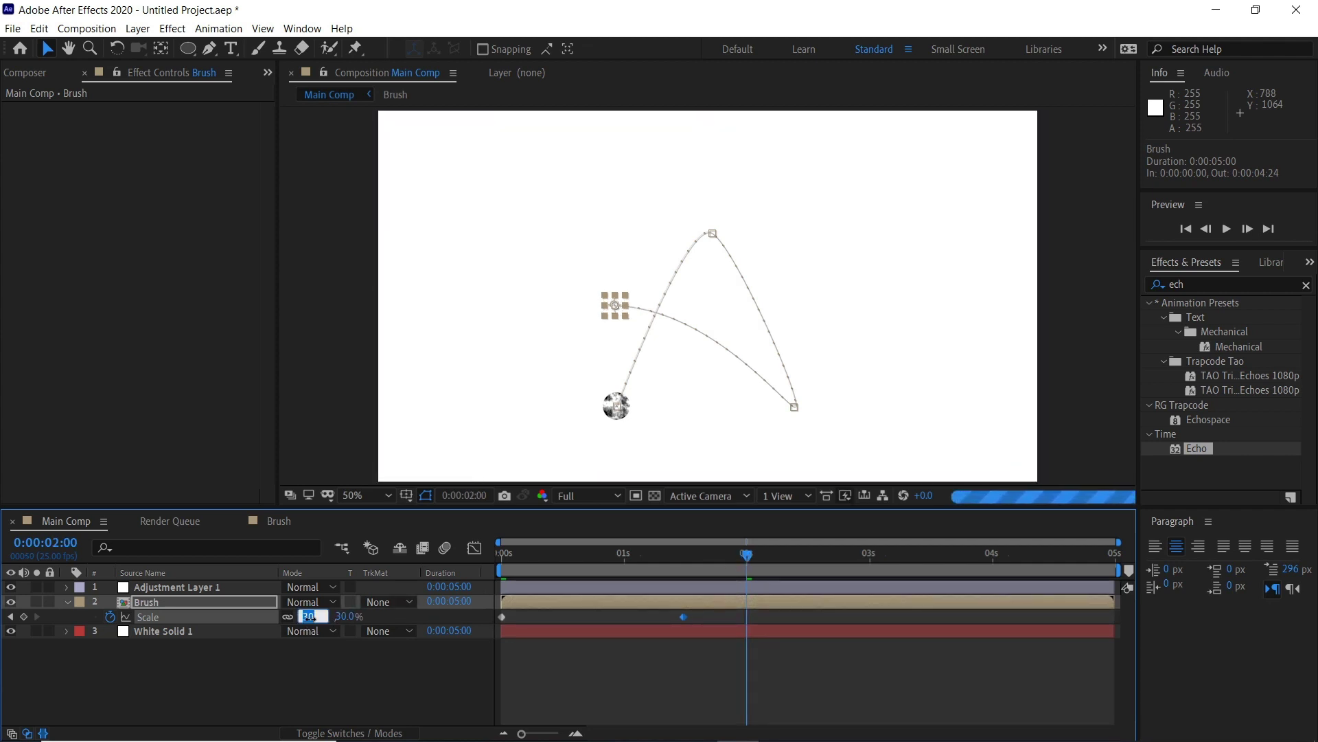
{"action": "type", "text": "20"}
{"action": "key", "text": "Return"}
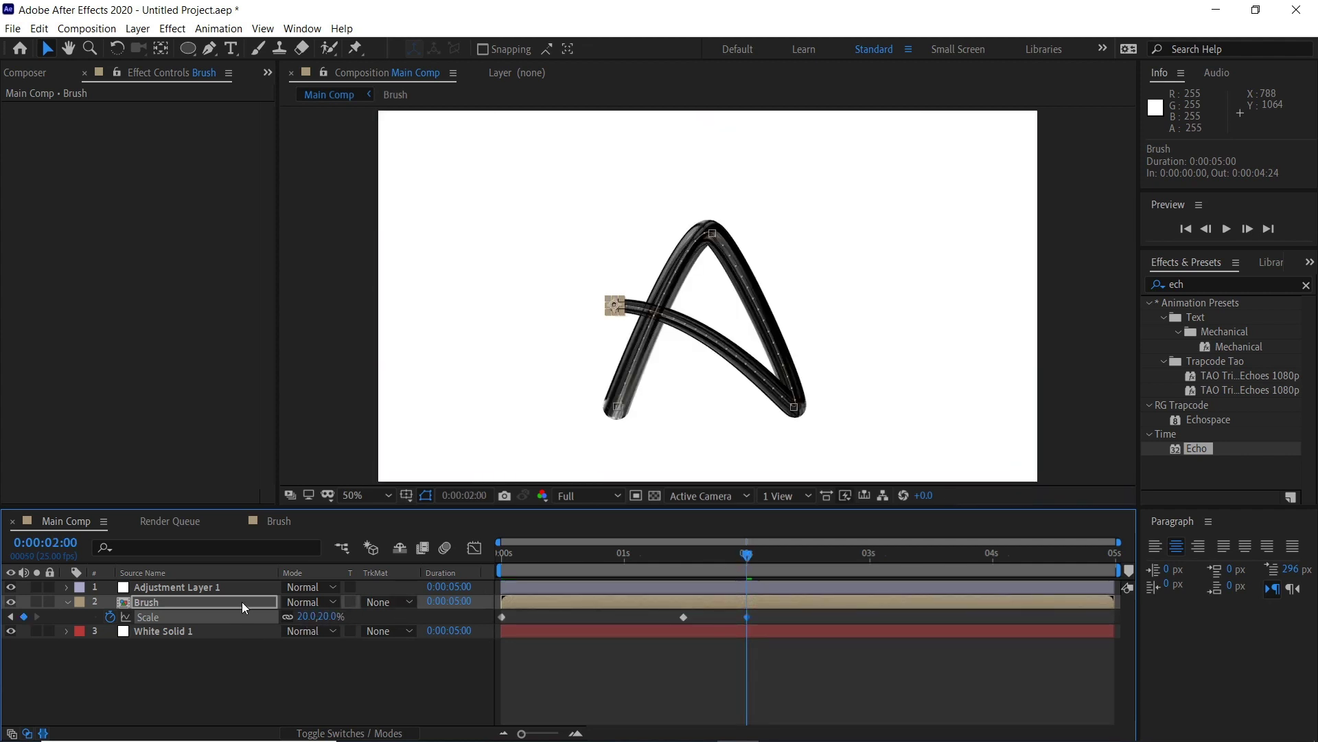
{"action": "key", "text": "t"}
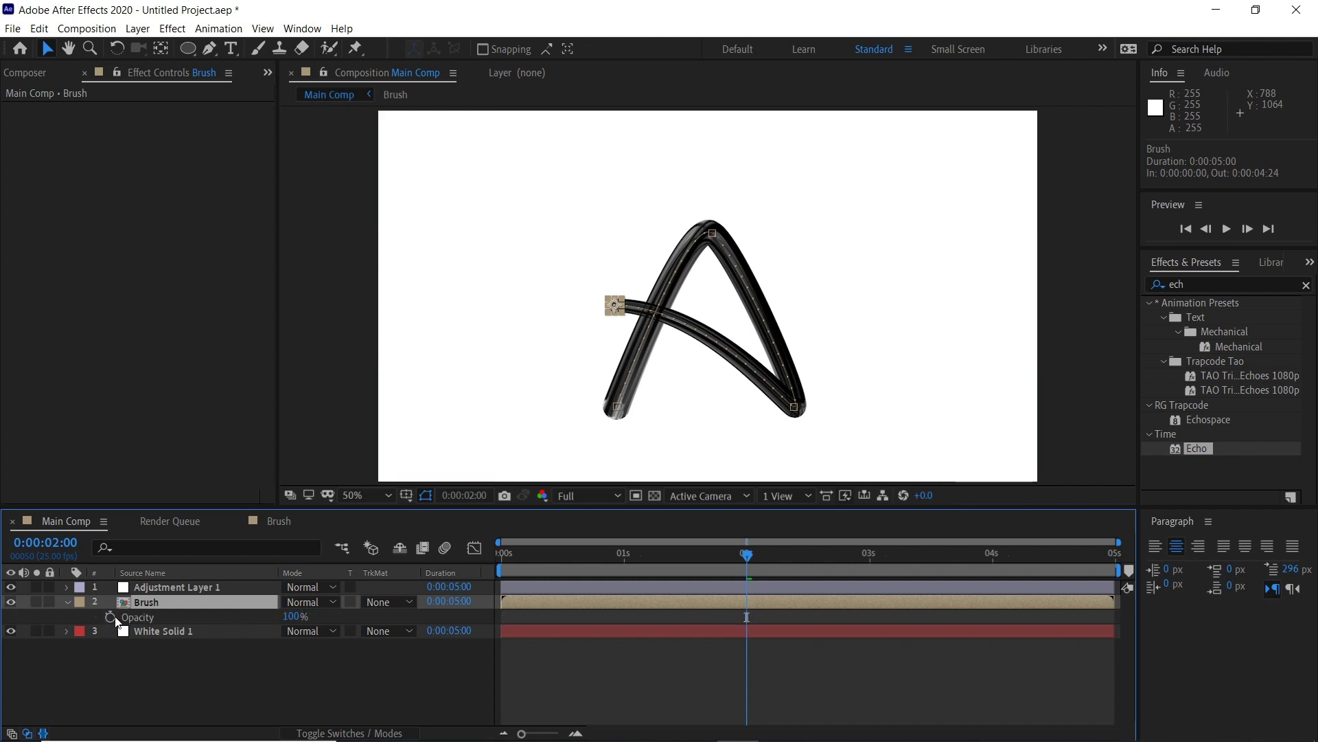
Keyframe the Brush layer's Opacity at 90% at 0:00 and 75% at 2:00.
{"action": "key", "text": "Home"}
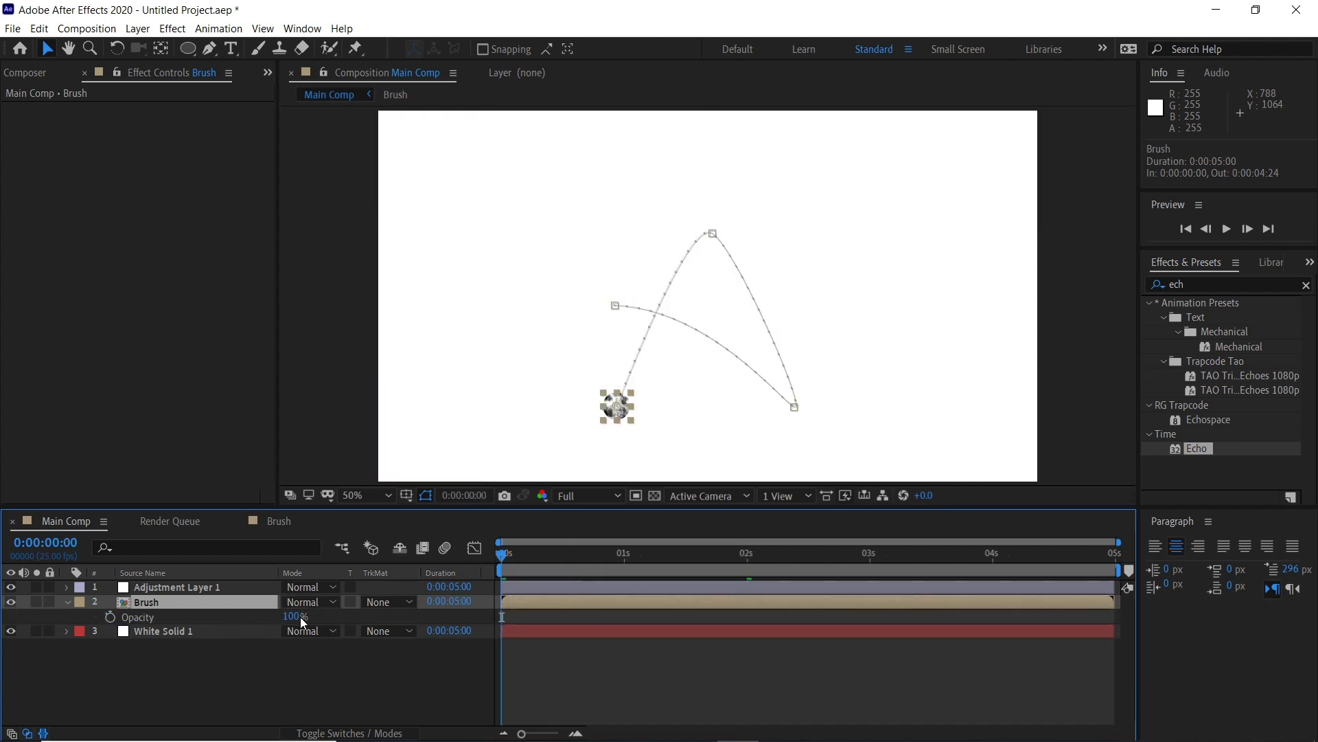
{"action": "left_click", "coordinate": [298, 617]}
{"action": "type", "text": "90"}
{"action": "key", "text": "Return"}
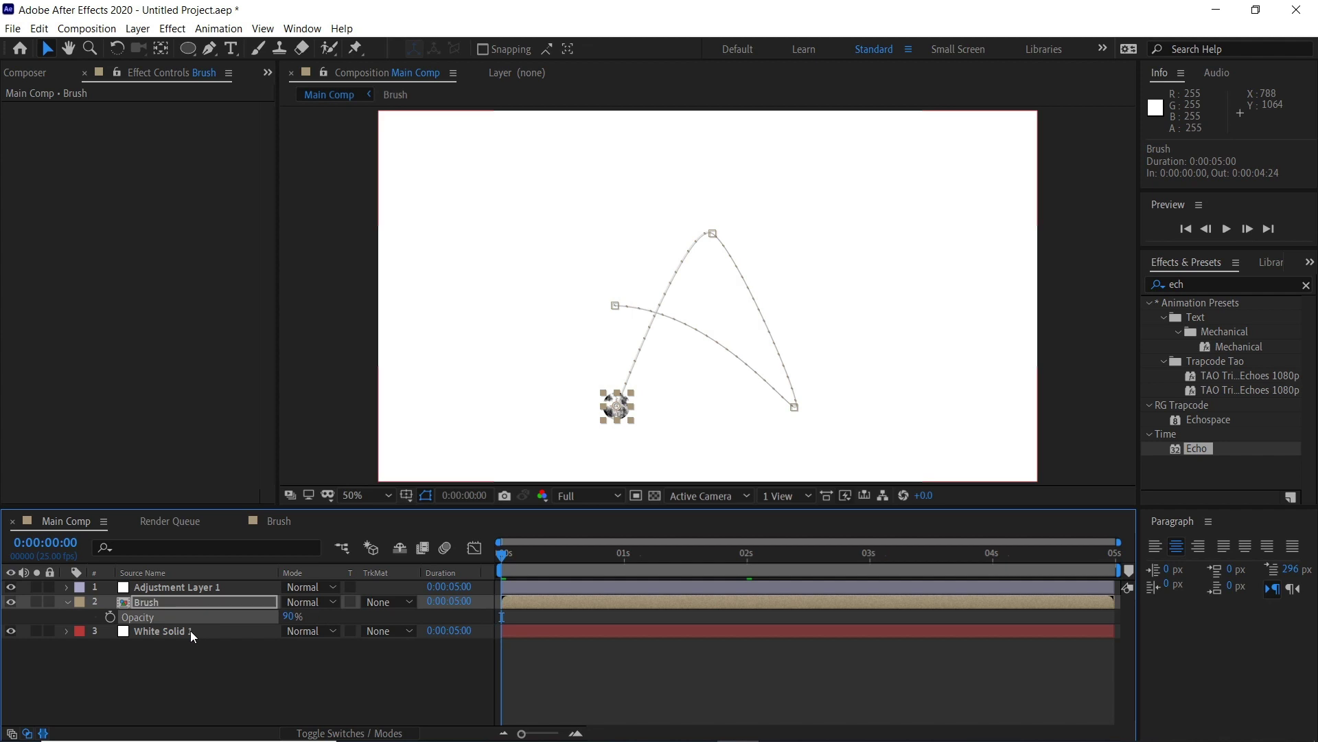
{"action": "left_click", "coordinate": [110, 617]}
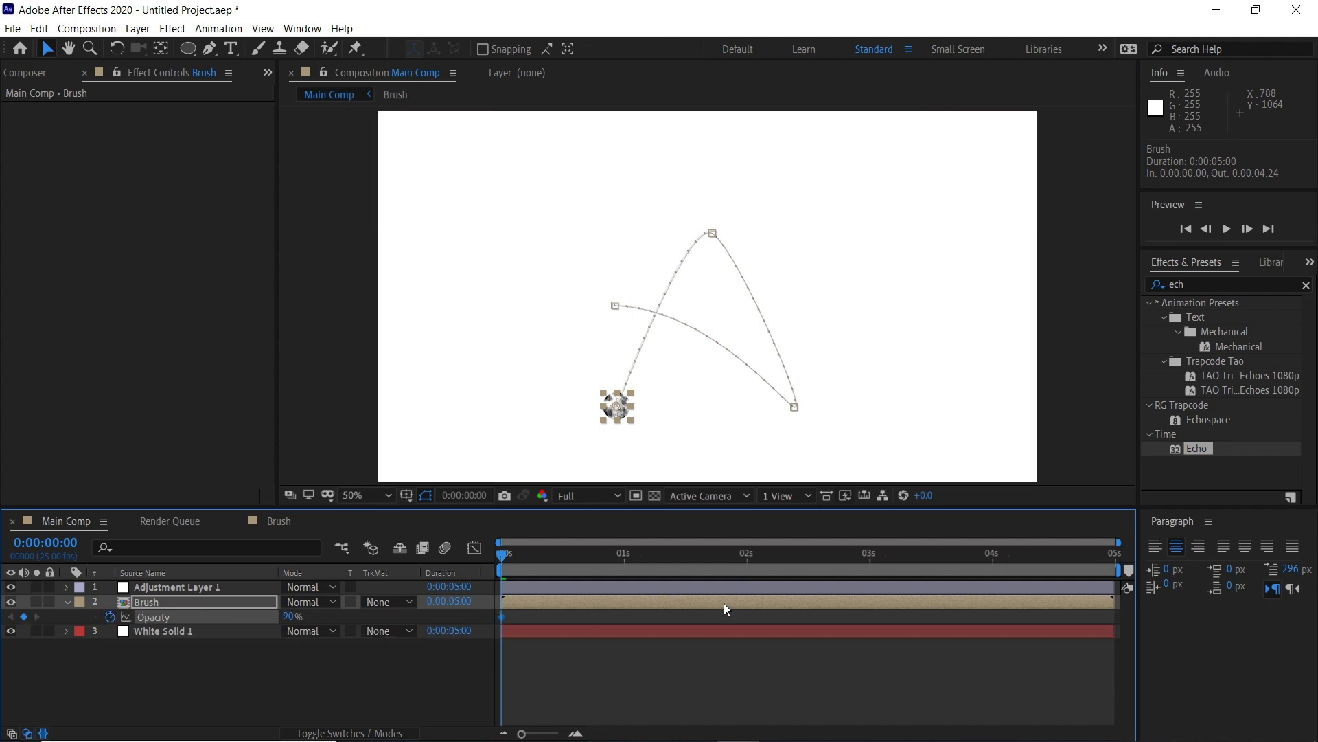
{"action": "left_click", "coordinate": [748, 553]}
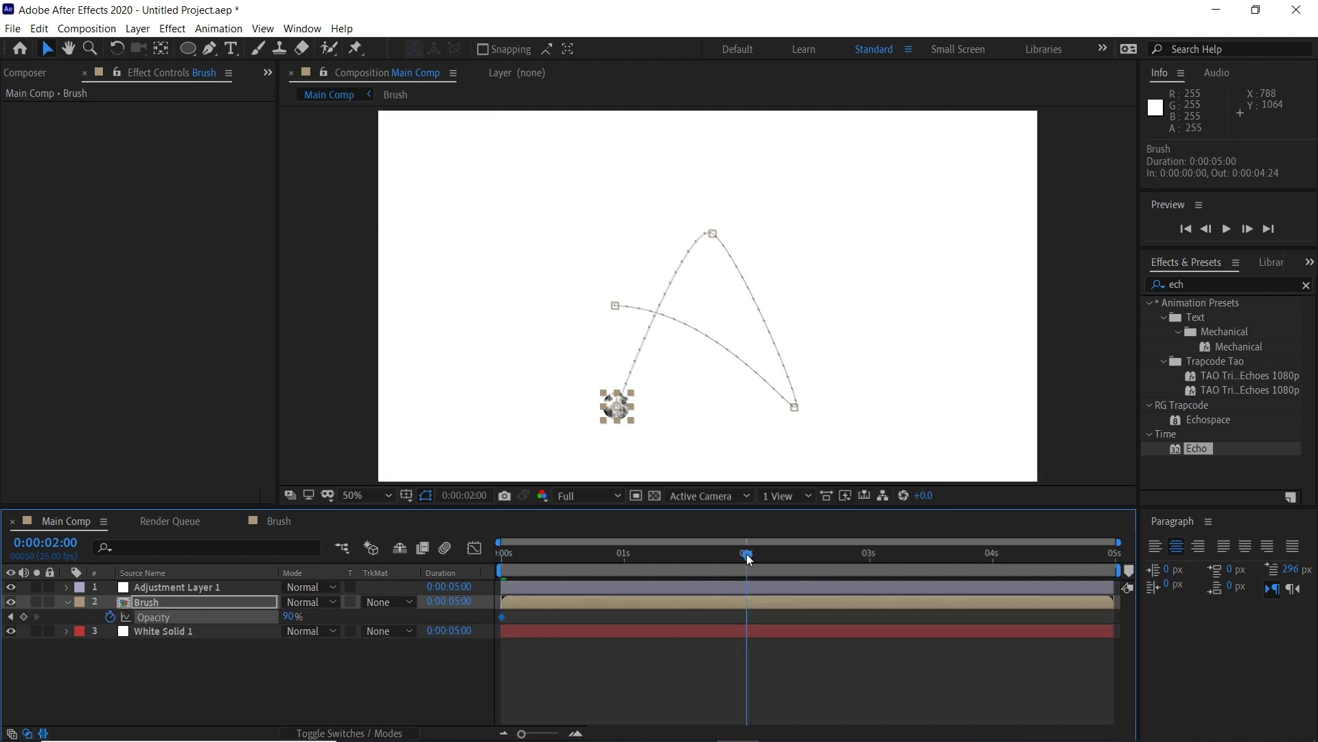
{"action": "left_click", "coordinate": [294, 617]}
{"action": "type", "text": "7"}
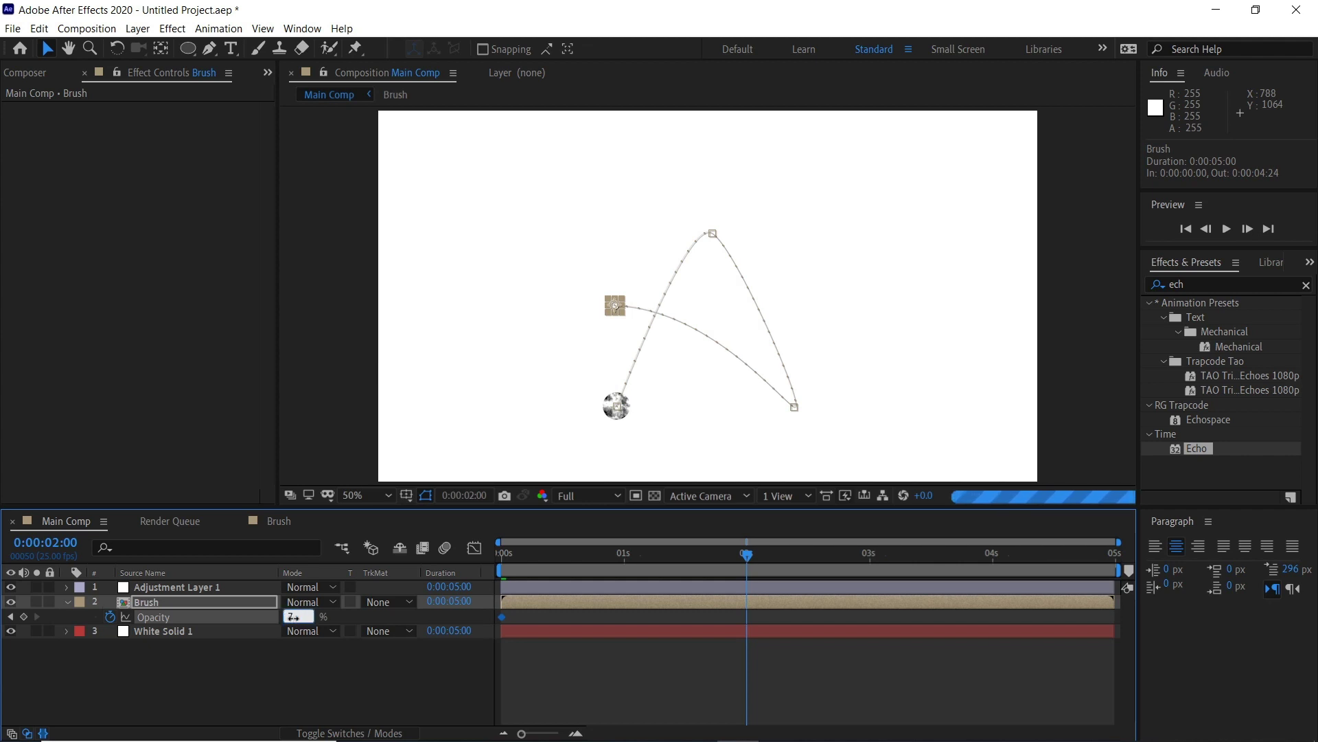
{"action": "type", "text": "5"}
{"action": "key", "text": "Return"}
{"action": "scroll", "coordinate": [776, 299], "scroll_direction": "up", "scroll_amount": 3}
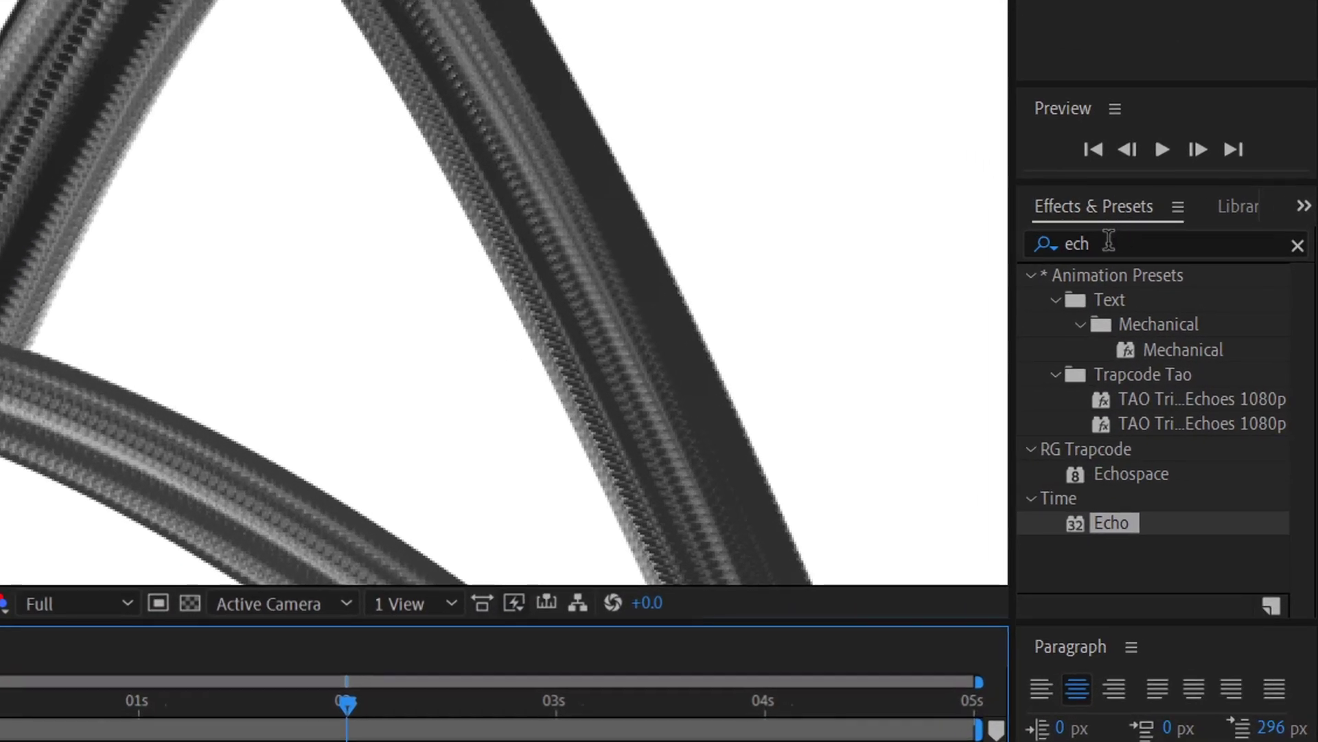
Find Fast Box Blur via 'box b' and apply it to Adjustment Layer 1 with 0.5 Blur Radius.
{"action": "left_click", "coordinate": [1109, 242]}
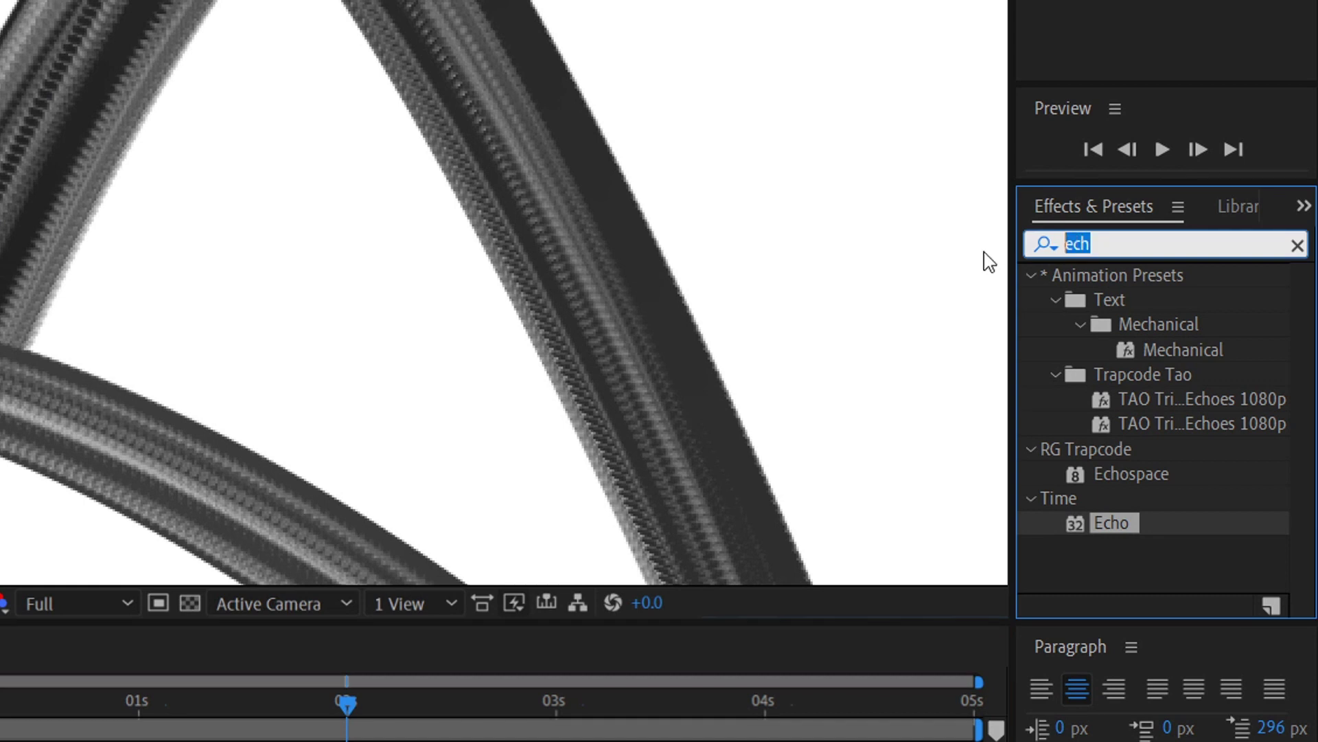
{"action": "type", "text": "box b"}
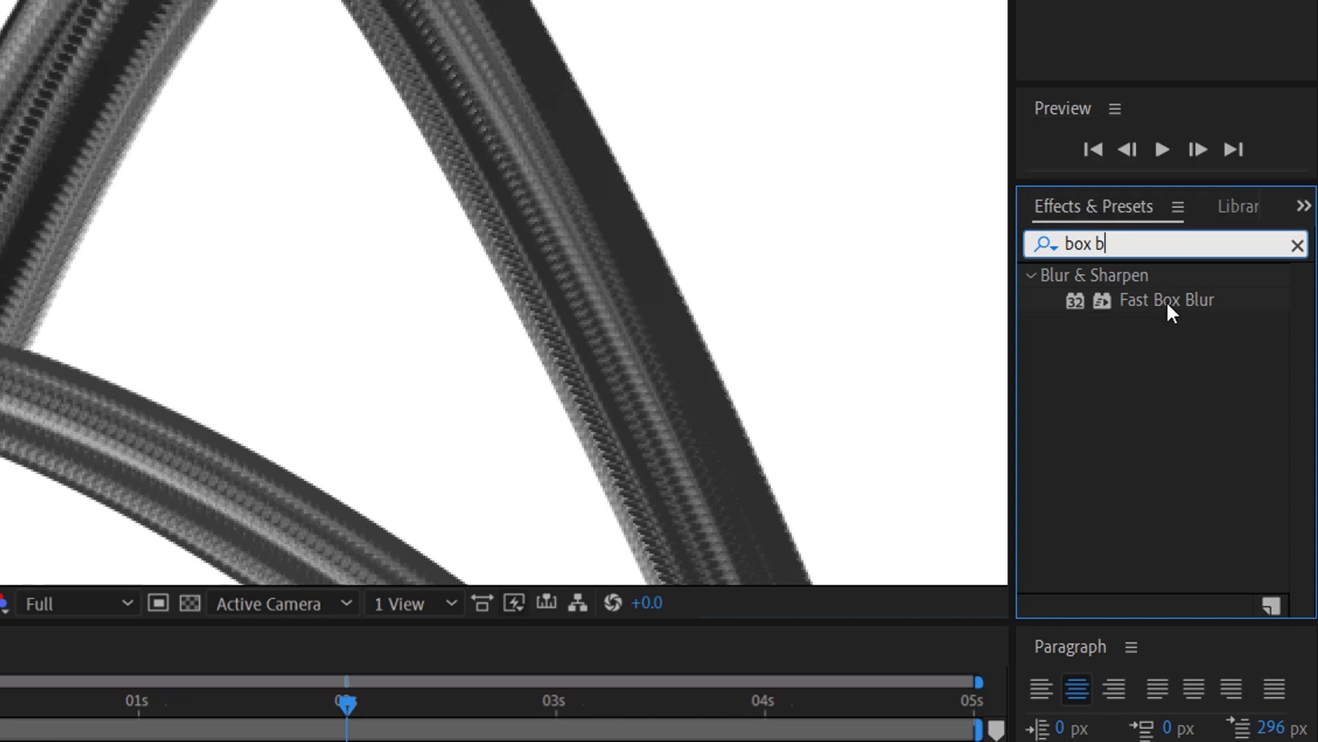
{"action": "left_click_drag", "start_coordinate": [1167, 300], "coordinate": [187, 587]}
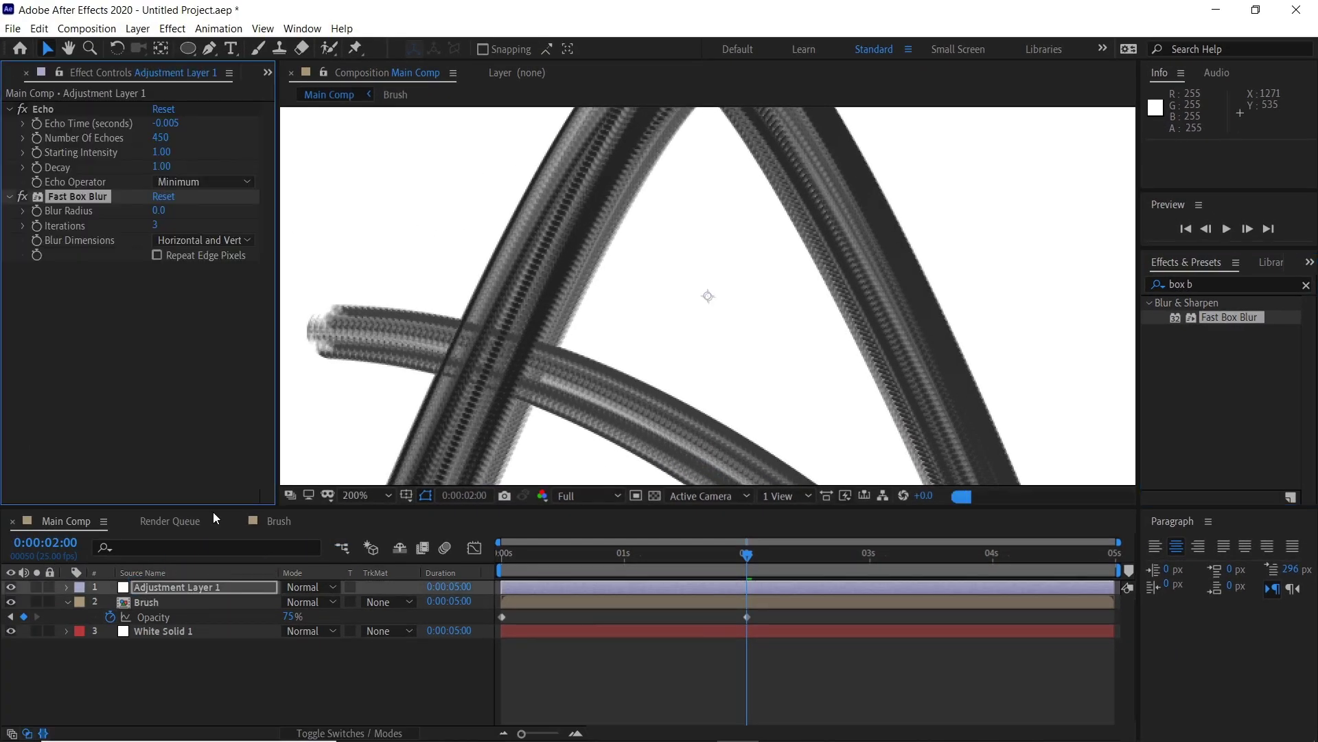
{"action": "left_click", "coordinate": [160, 211]}
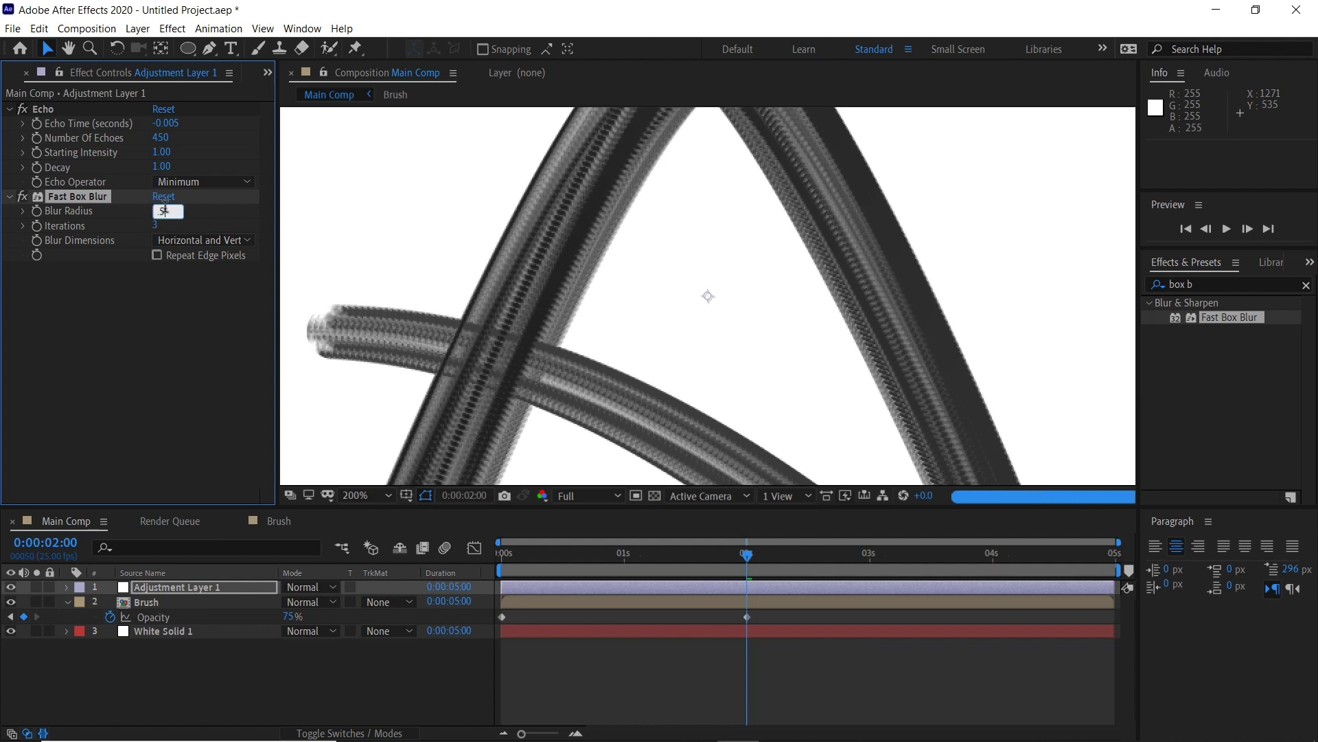
{"action": "key", "text": "Return"}
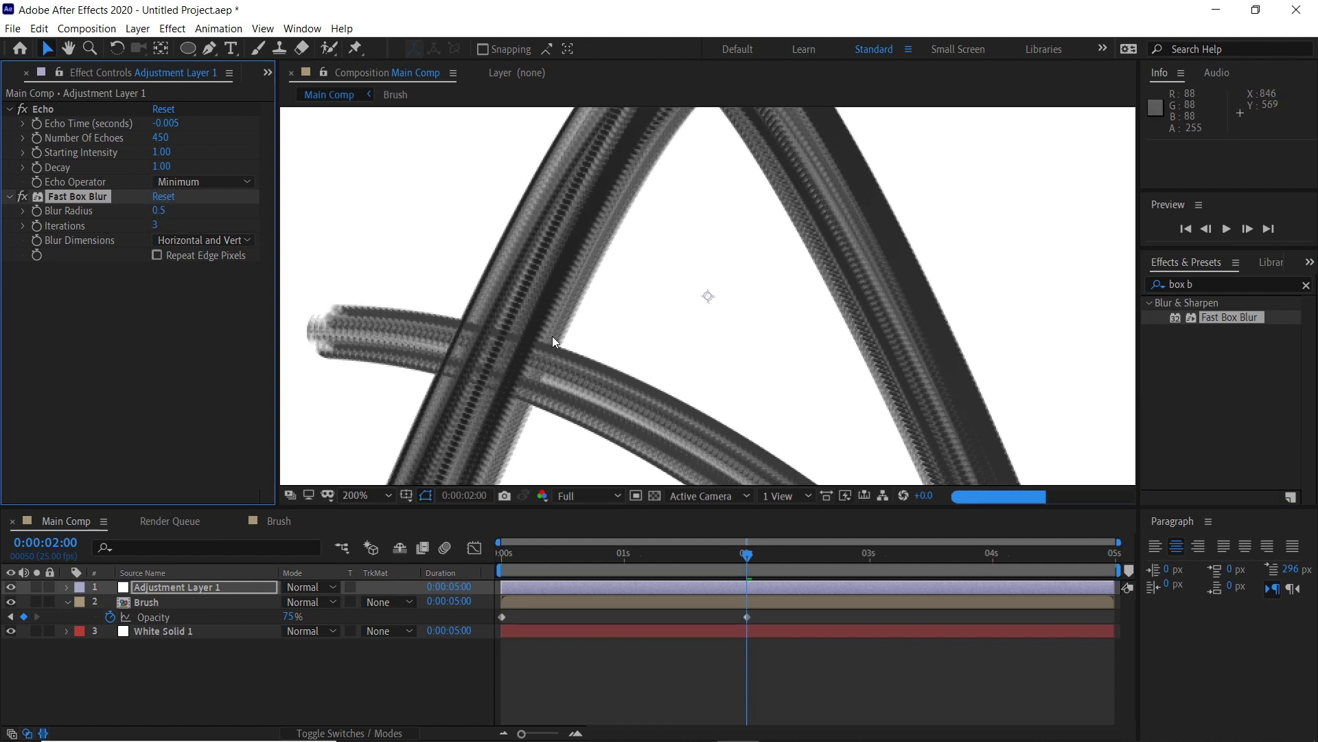